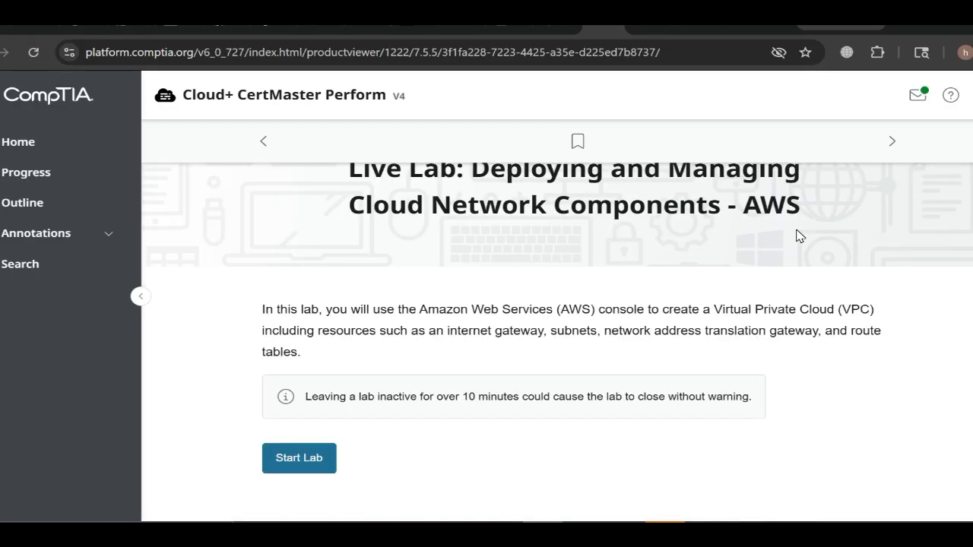
- Start the Deploying and Managing Cloud Network Components - AWS live lab and advance to the Access the AWS Console instructions
{"action": "left_click", "coordinate": [300, 462]}
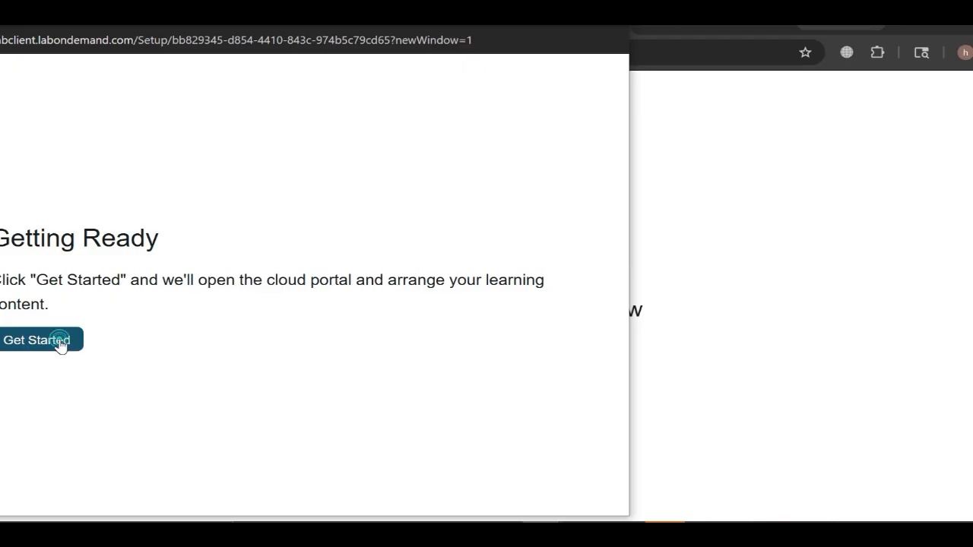
{"action": "left_click", "coordinate": [61, 343]}
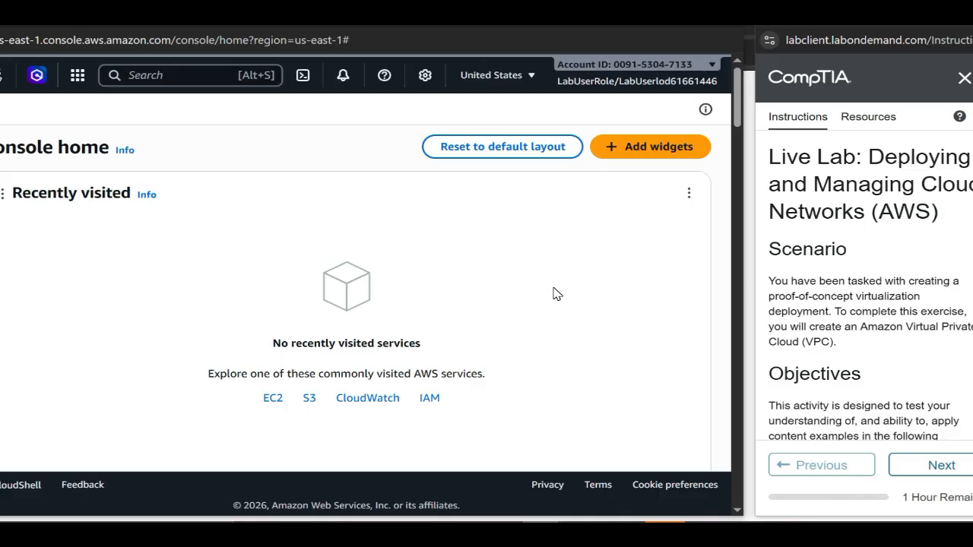
{"action": "left_click", "coordinate": [932, 467]}
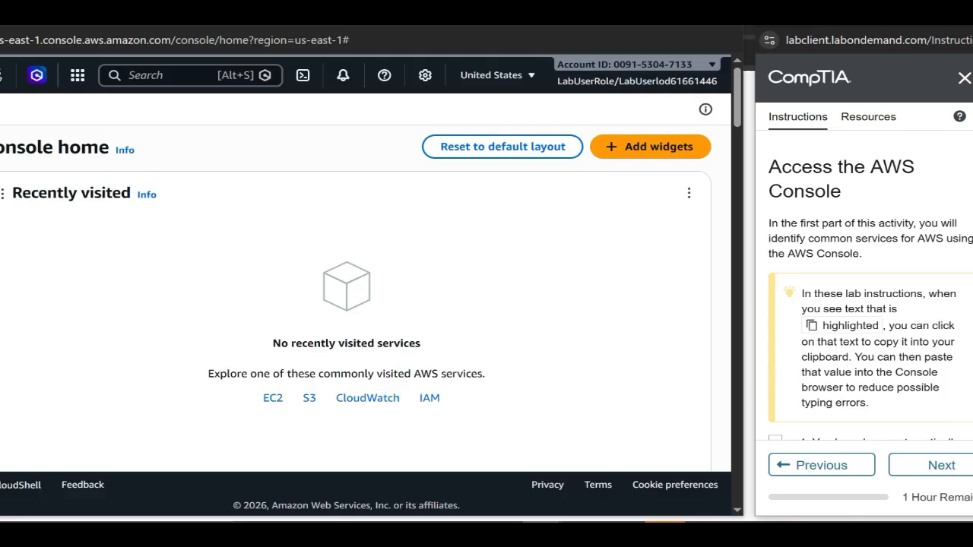
- Read the console access instructions and check off instructions 1 and 2 about console sign-in and pop-ups
{"action": "scroll", "coordinate": [870, 295], "scroll_direction": "down", "scroll_amount": 3}
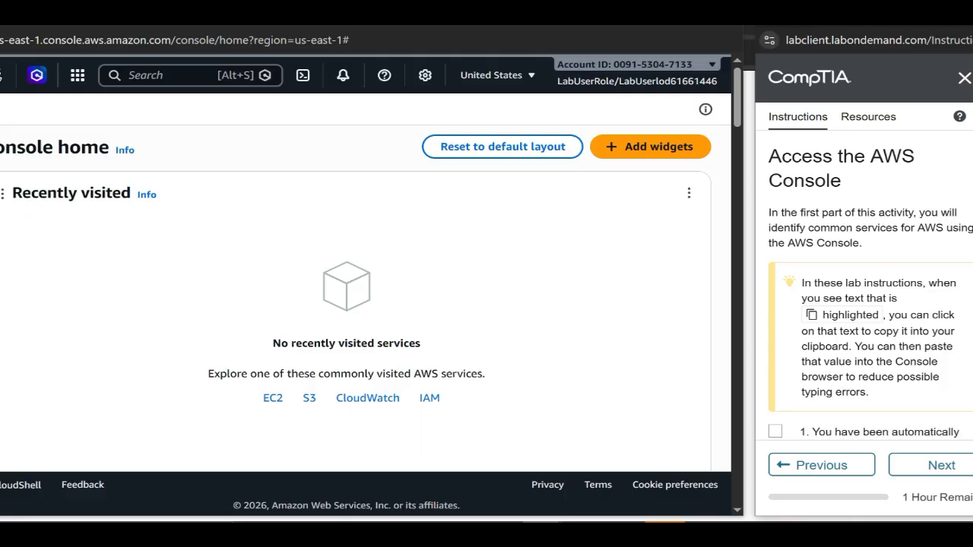
{"action": "scroll", "coordinate": [870, 295], "scroll_direction": "down", "scroll_amount": 1}
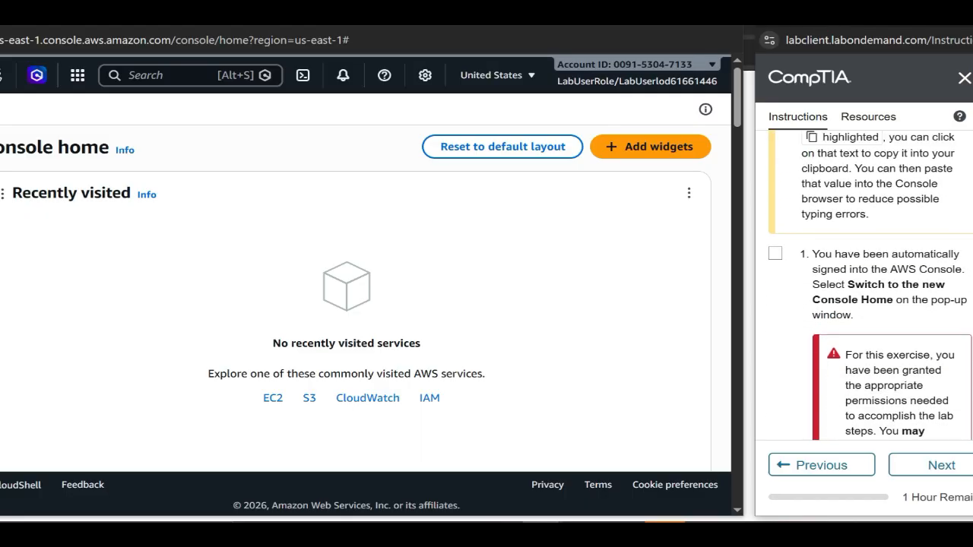
{"action": "scroll", "coordinate": [870, 295], "scroll_direction": "up", "scroll_amount": 3}
{"action": "scroll", "coordinate": [870, 295], "scroll_direction": "down", "scroll_amount": 3}
{"action": "scroll", "coordinate": [870, 295], "scroll_direction": "up", "scroll_amount": 1}
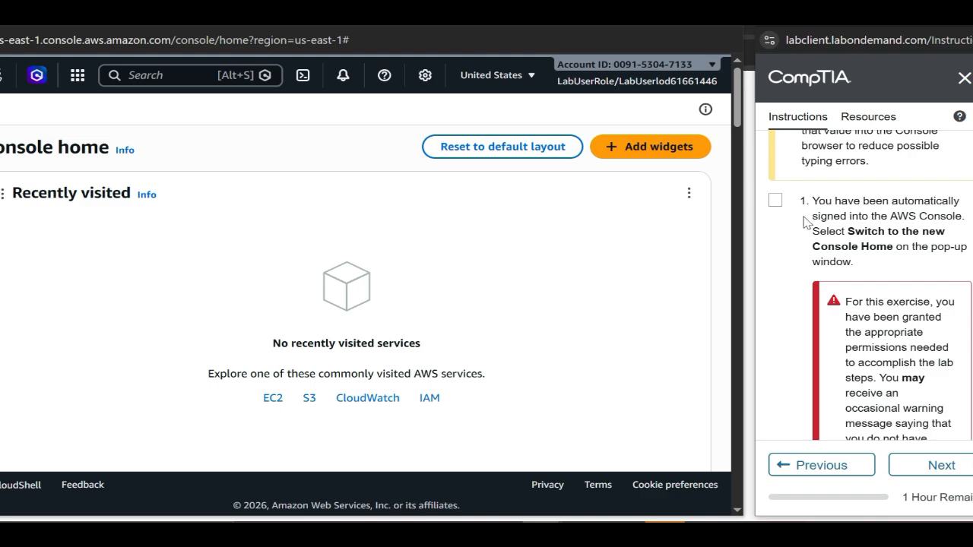
{"action": "left_click", "coordinate": [775, 201]}
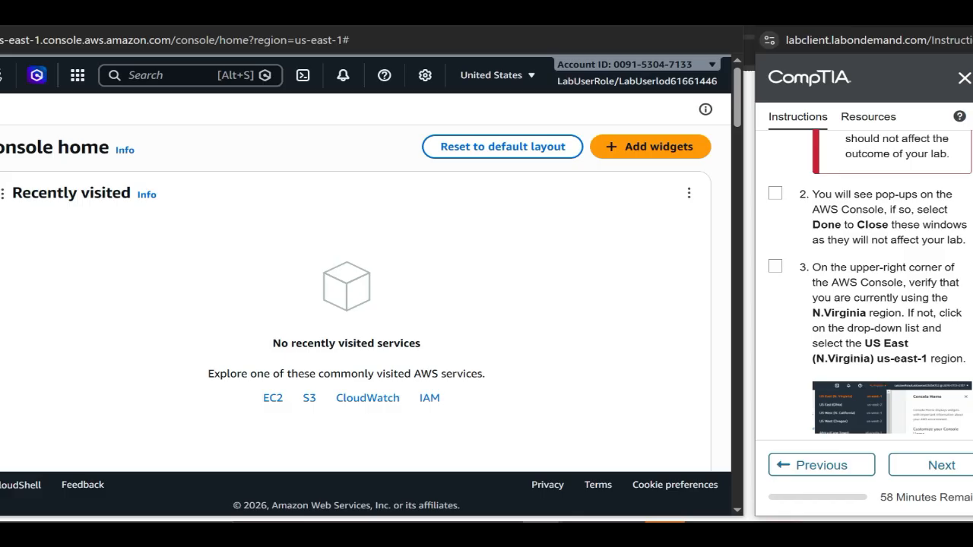
{"action": "left_click", "coordinate": [775, 194]}
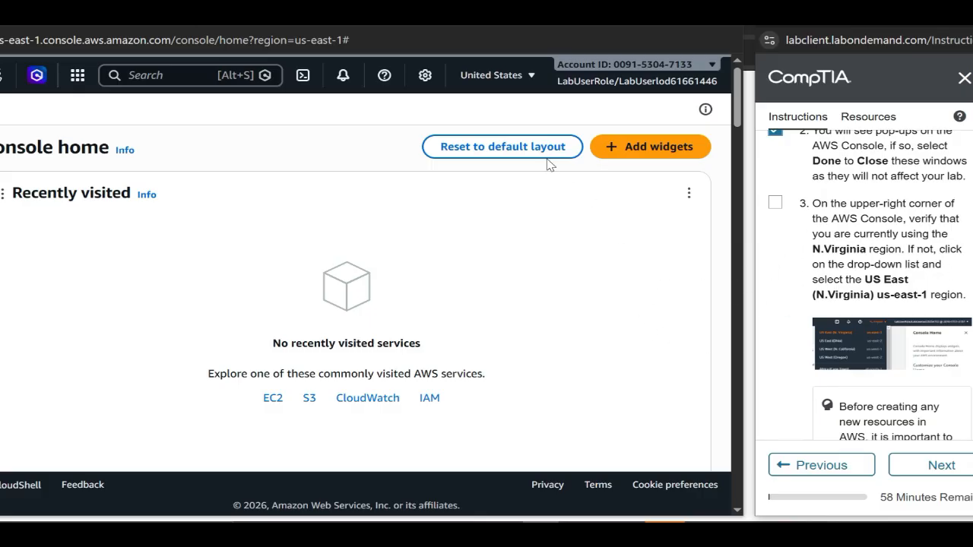
- Select the N. Virginia (us-east-1) region in the AWS console and check off instruction 3
{"action": "left_click", "coordinate": [532, 77]}
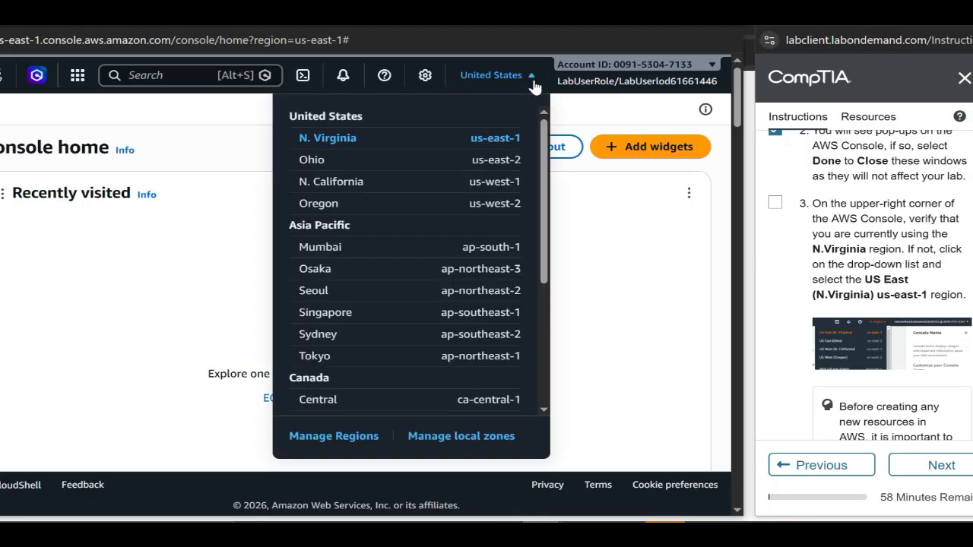
{"action": "left_click", "coordinate": [486, 141]}
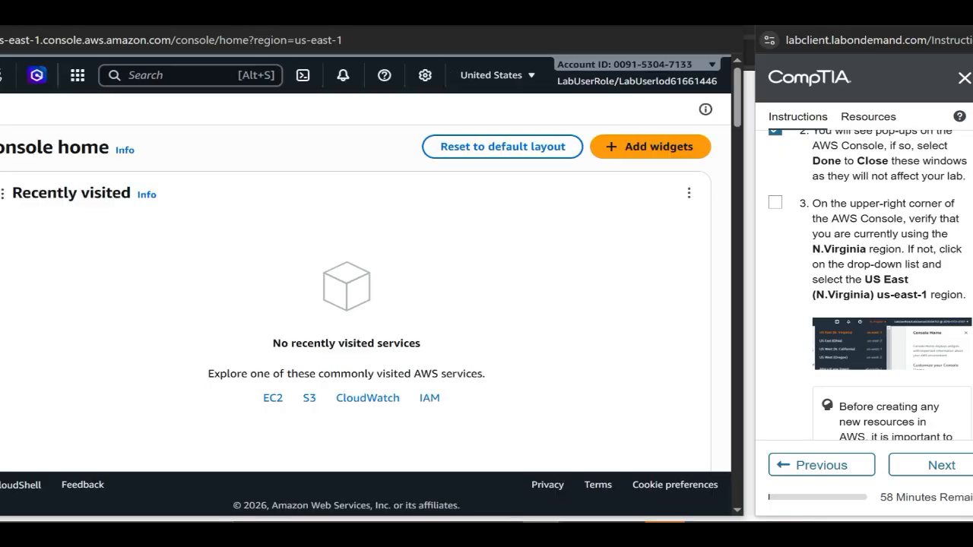
{"action": "left_click", "coordinate": [776, 204]}
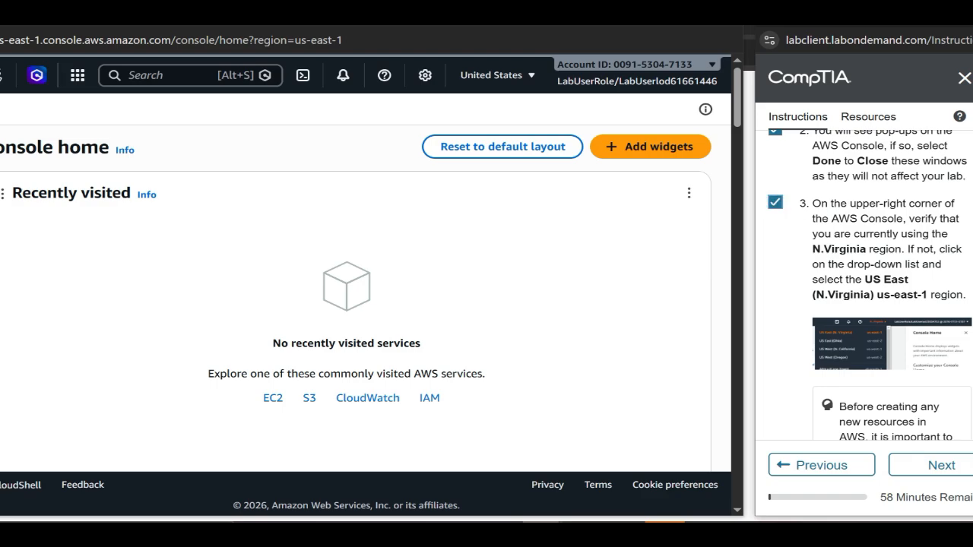
- Read the remaining note on regions and advance the lab instructions to the Create a VPC task
{"action": "scroll", "coordinate": [867, 285], "scroll_direction": "down", "scroll_amount": 2}
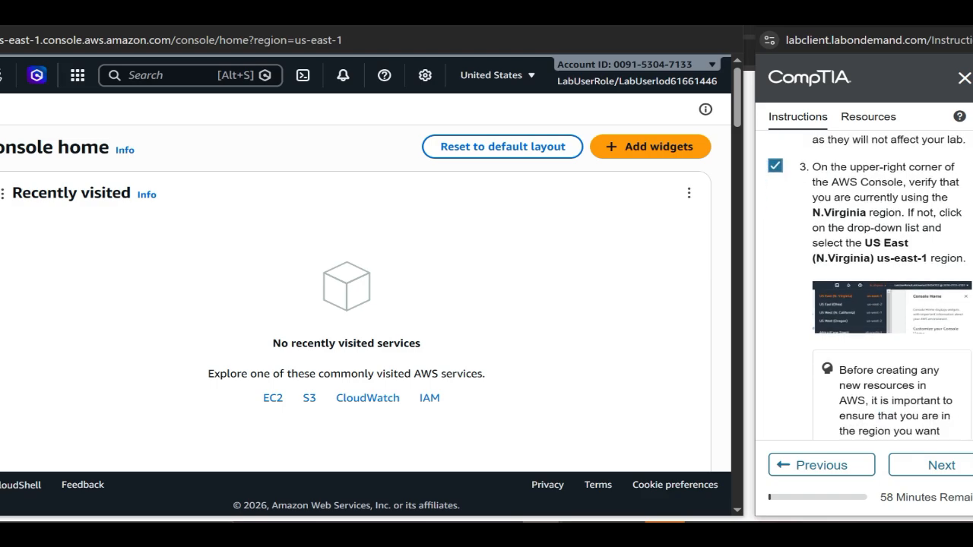
{"action": "scroll", "coordinate": [867, 285], "scroll_direction": "down", "scroll_amount": 1}
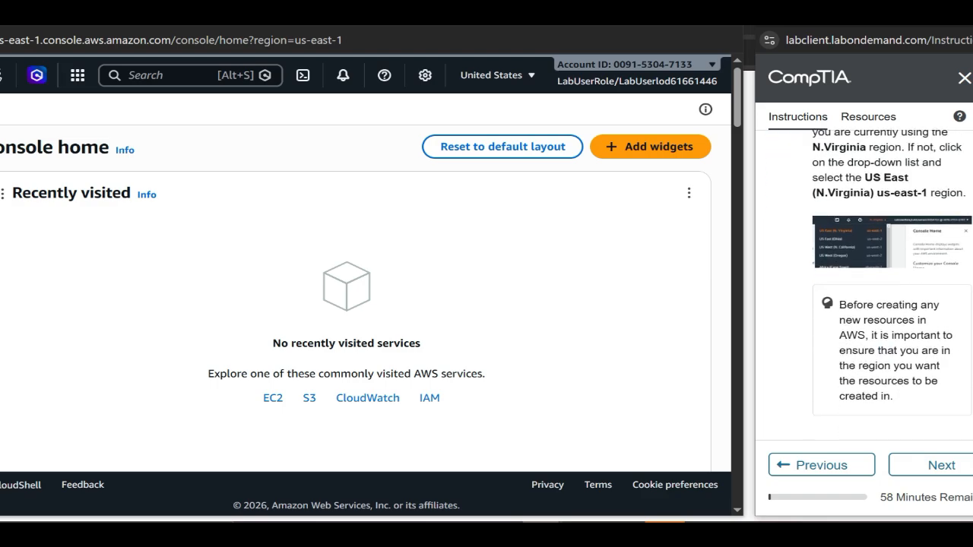
{"action": "left_click", "coordinate": [940, 465]}
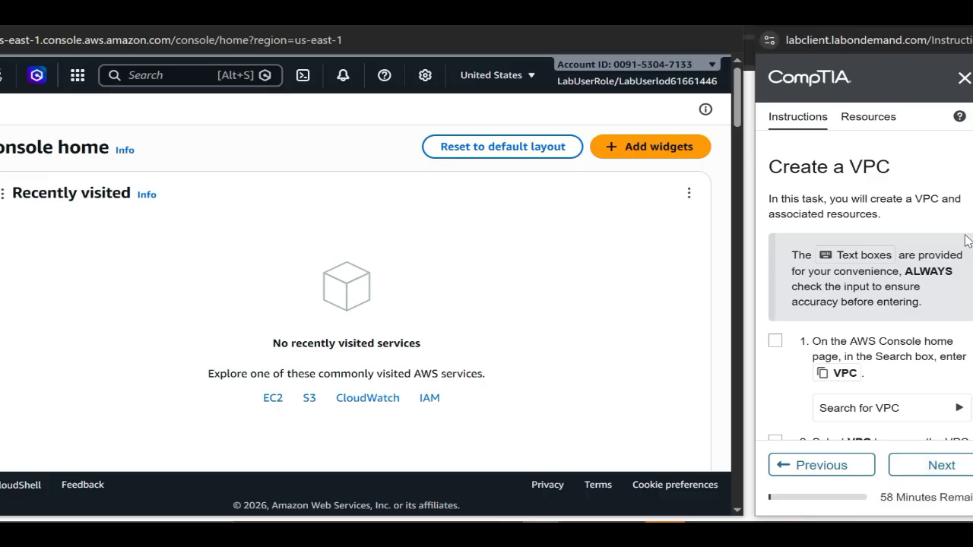
- Search the AWS console for VPC, using the term copied from the lab instructions, and check off instruction 1
{"action": "scroll", "coordinate": [866, 285], "scroll_direction": "down", "scroll_amount": 3}
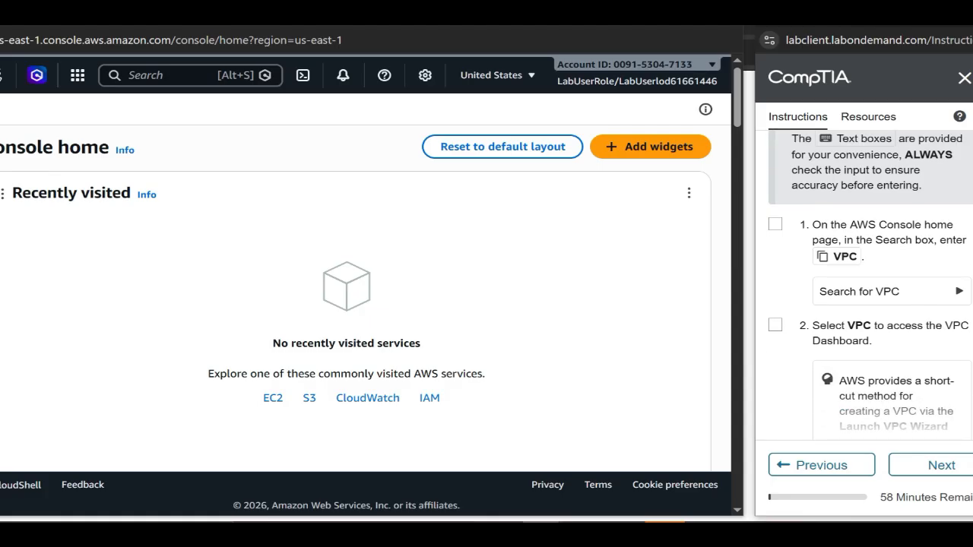
{"action": "left_click", "coordinate": [849, 258]}
{"action": "left_click", "coordinate": [163, 77]}
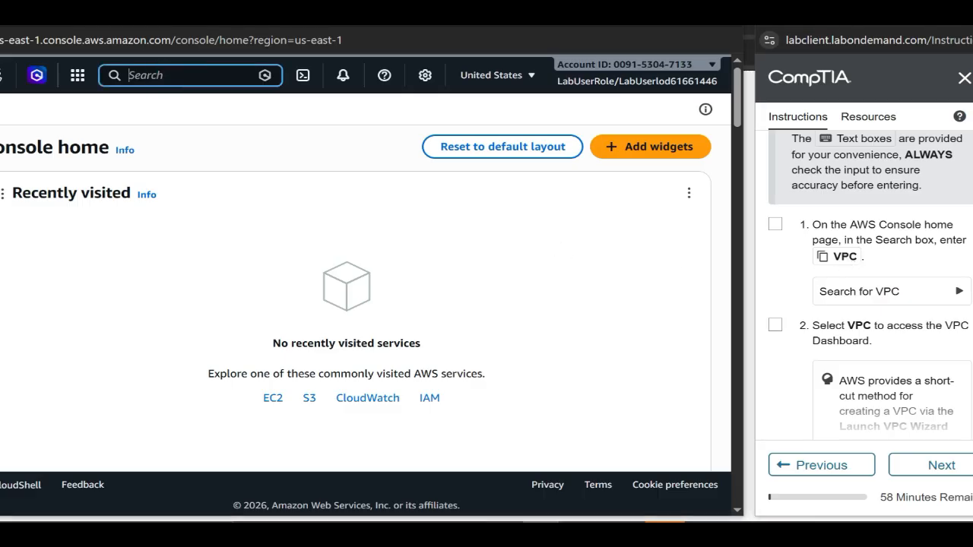
{"action": "left_click", "coordinate": [833, 260]}
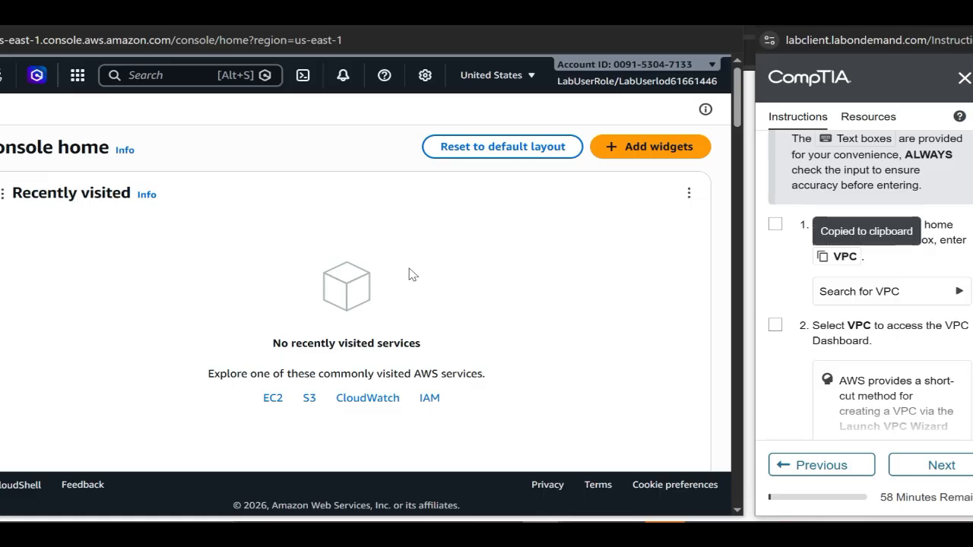
{"action": "left_click", "coordinate": [143, 76]}
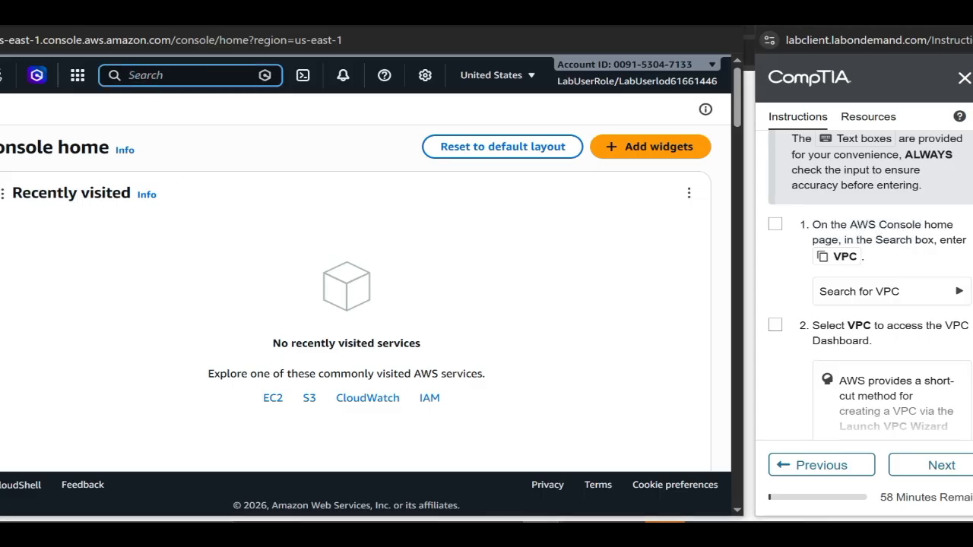
{"action": "key", "text": "ctrl+v"}
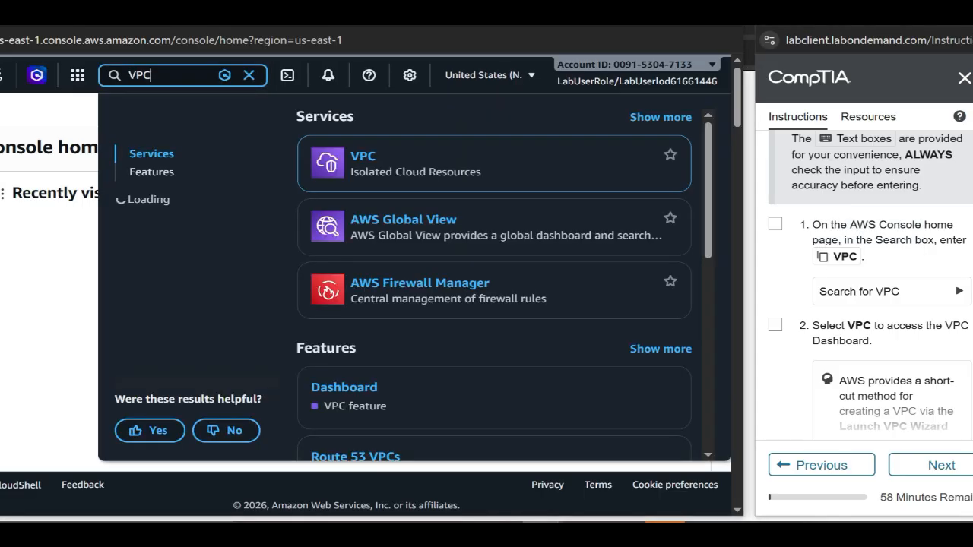
{"action": "left_click", "coordinate": [777, 225]}
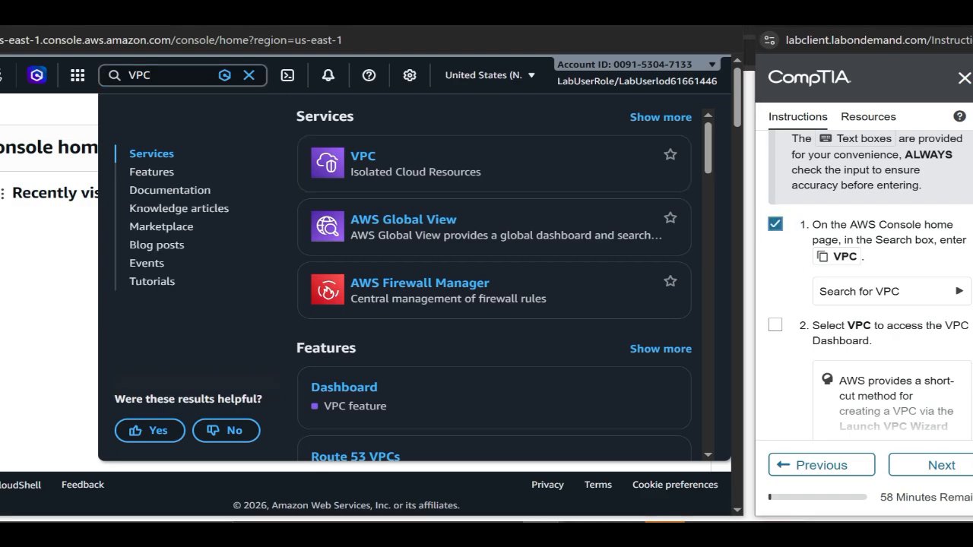
- Open the VPC service dashboard from the search results and check off instruction 2
{"action": "scroll", "coordinate": [871, 285], "scroll_direction": "down", "scroll_amount": 3}
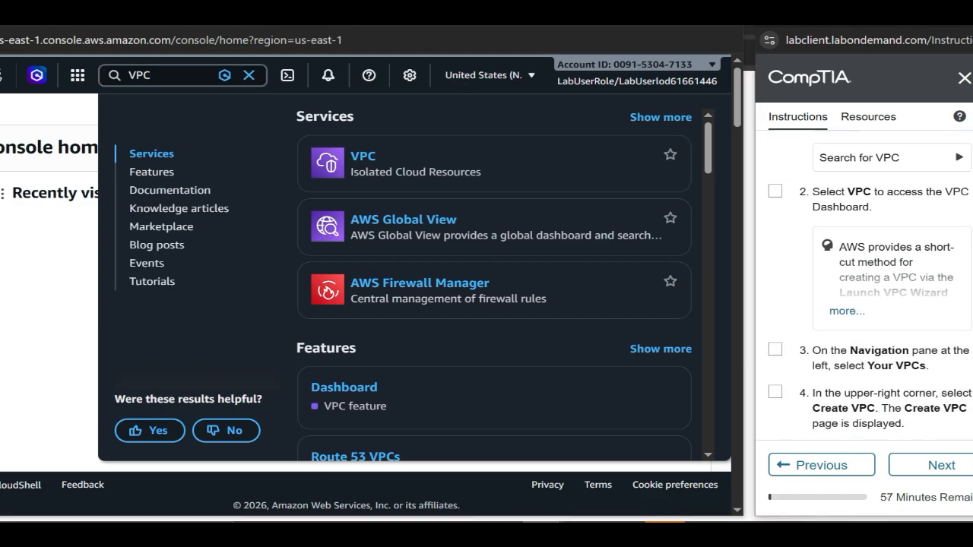
{"action": "mouse_move", "coordinate": [393, 155]}
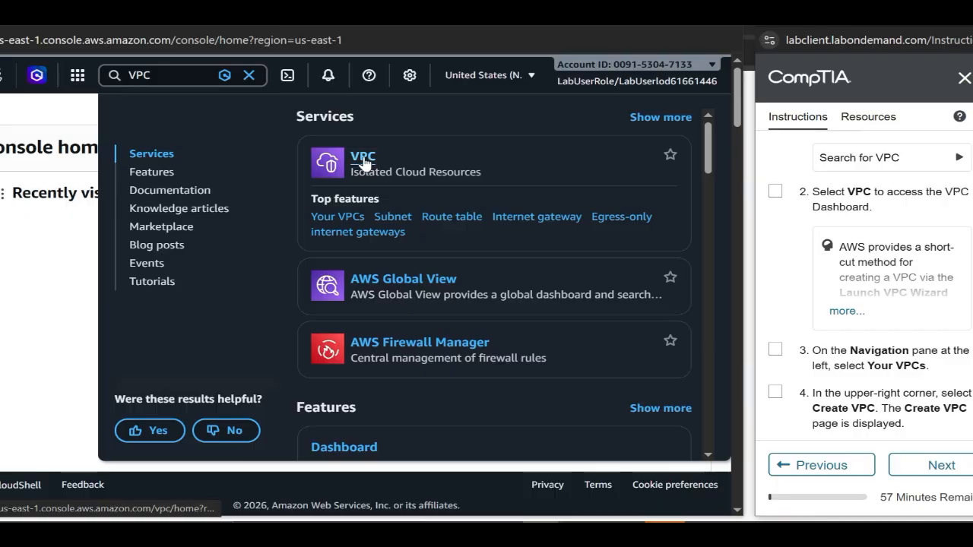
{"action": "left_click", "coordinate": [361, 157]}
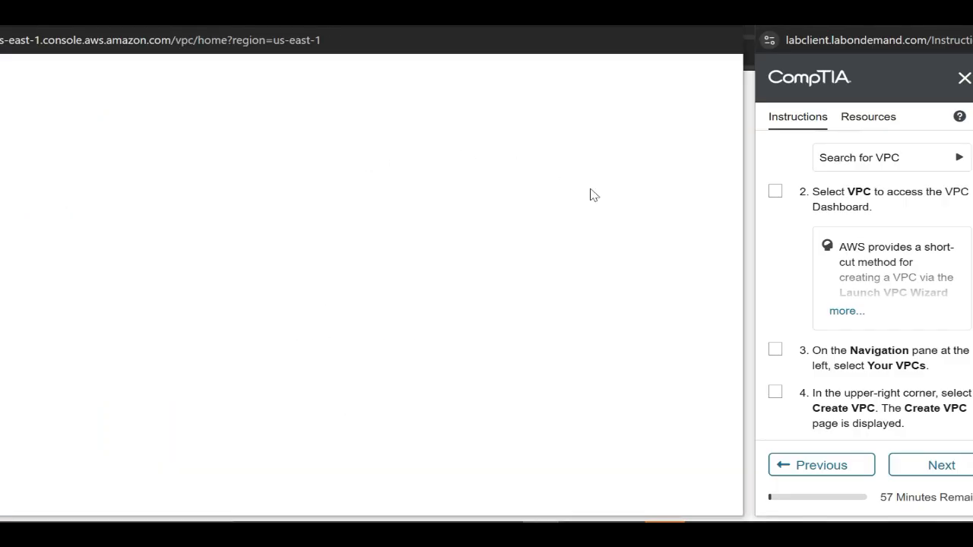
{"action": "left_click", "coordinate": [776, 192]}
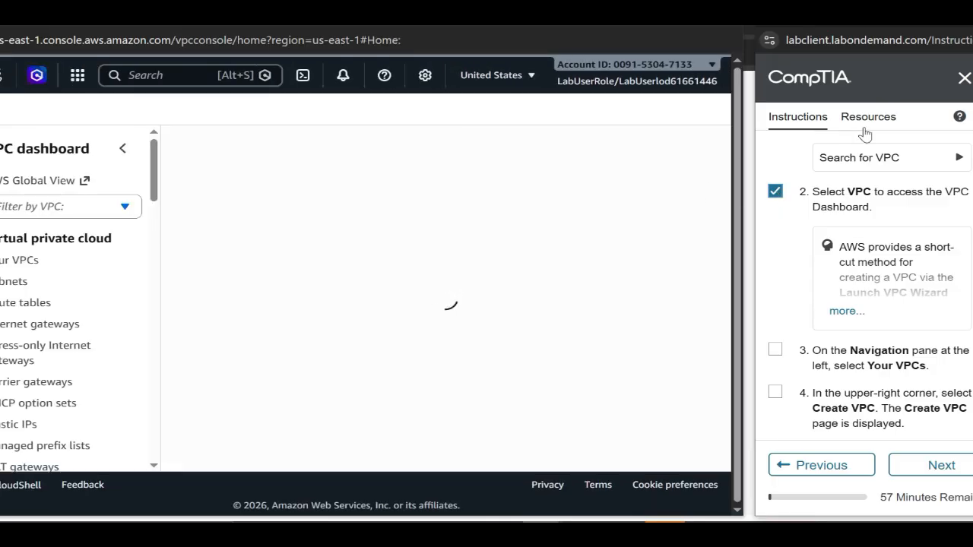
- Open the Your VPCs list and check off instruction 3 of the Create a VPC task
{"action": "scroll", "coordinate": [863, 286], "scroll_direction": "down", "scroll_amount": 3}
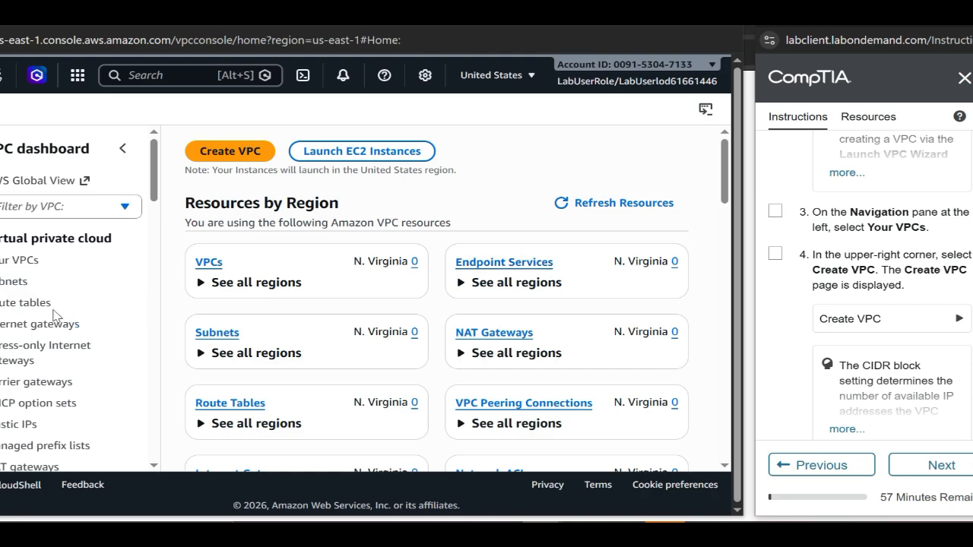
{"action": "left_click", "coordinate": [23, 260]}
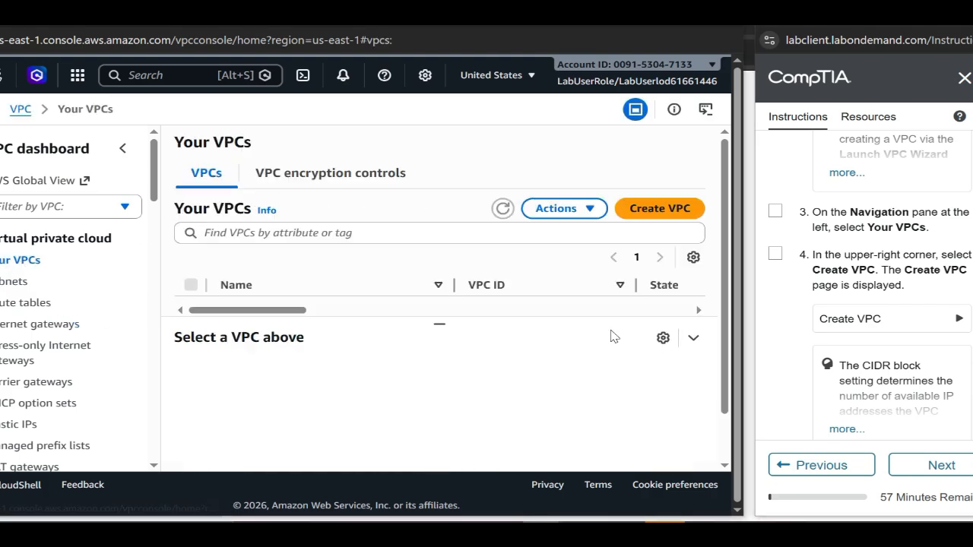
{"action": "left_click", "coordinate": [775, 211]}
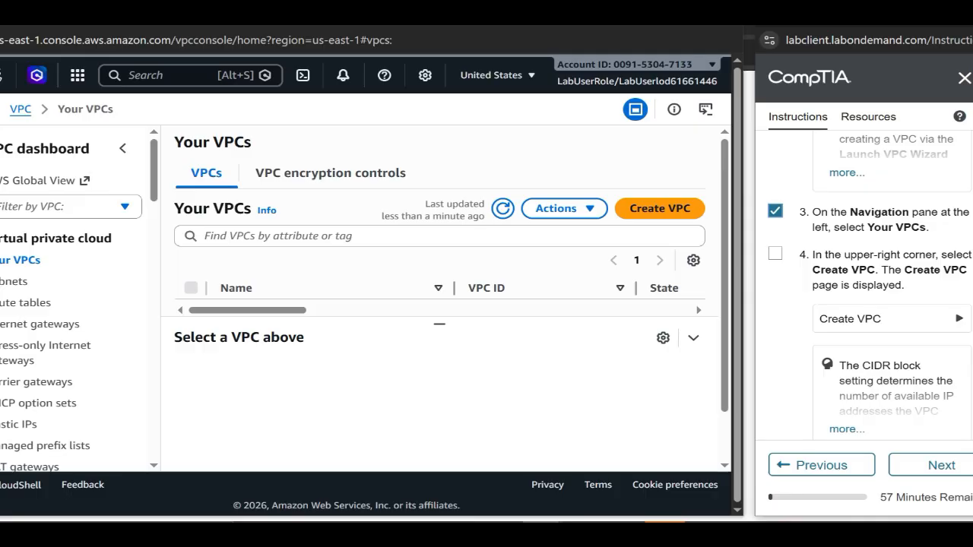
- Open the form for creating a new VPC and check off instruction 4
{"action": "scroll", "coordinate": [866, 285], "scroll_direction": "down", "scroll_amount": 1}
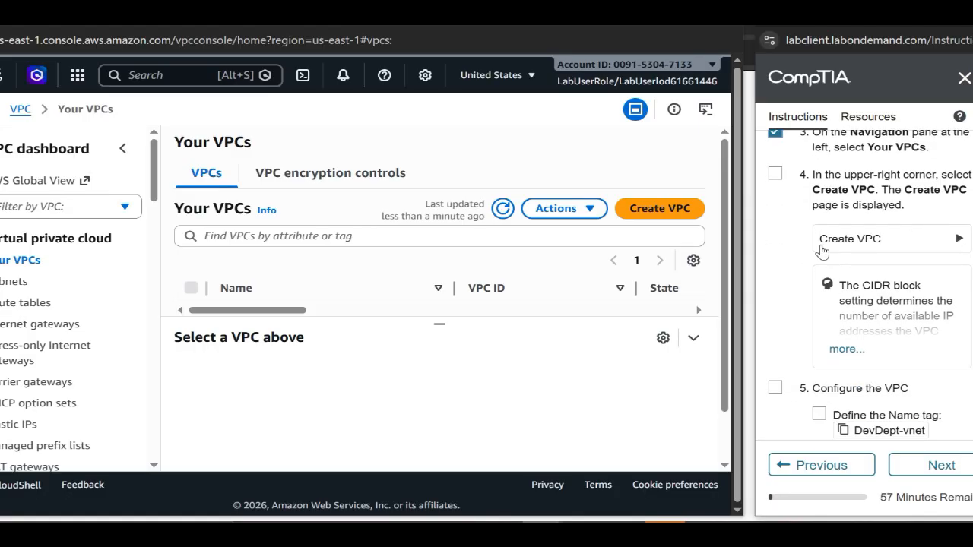
{"action": "left_click", "coordinate": [659, 216]}
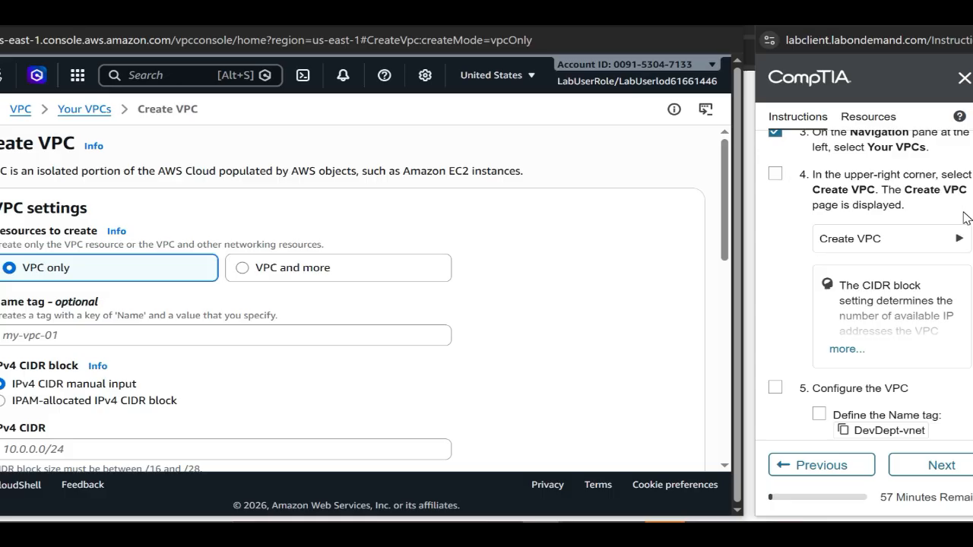
{"action": "left_click", "coordinate": [777, 175]}
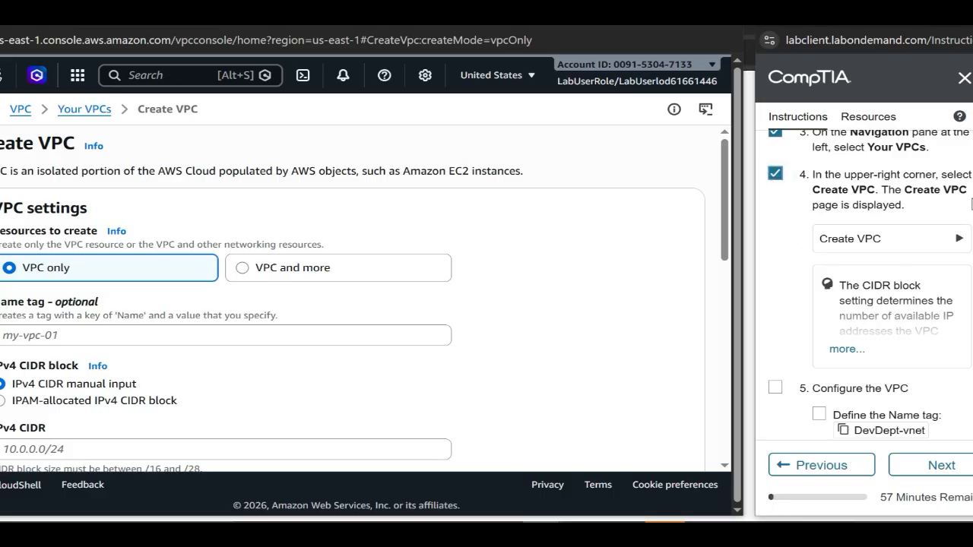
- Set the new VPC's name tag to DevDept-vnet, and check off instruction 5 and its name tag item
{"action": "scroll", "coordinate": [893, 226], "scroll_direction": "down", "scroll_amount": 3}
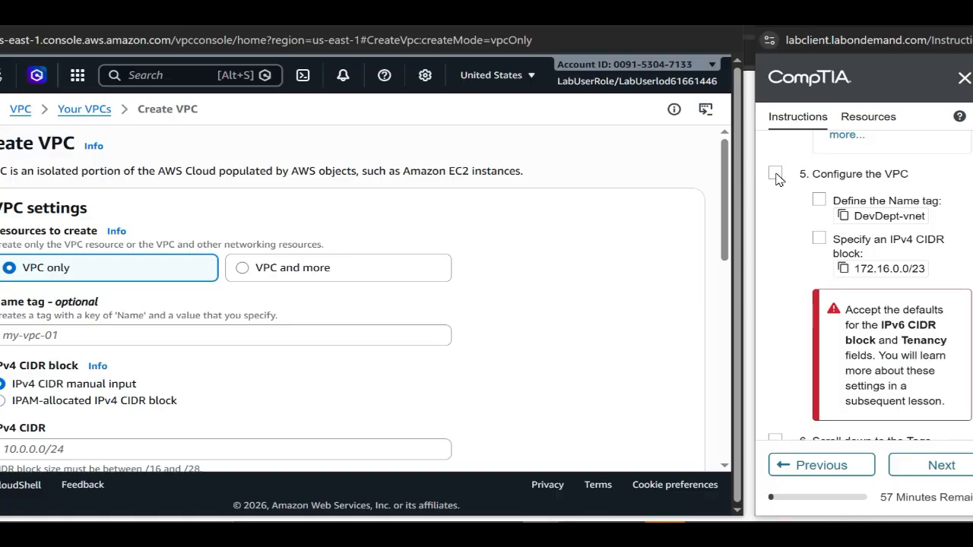
{"action": "left_click", "coordinate": [776, 175]}
{"action": "left_click", "coordinate": [64, 335]}
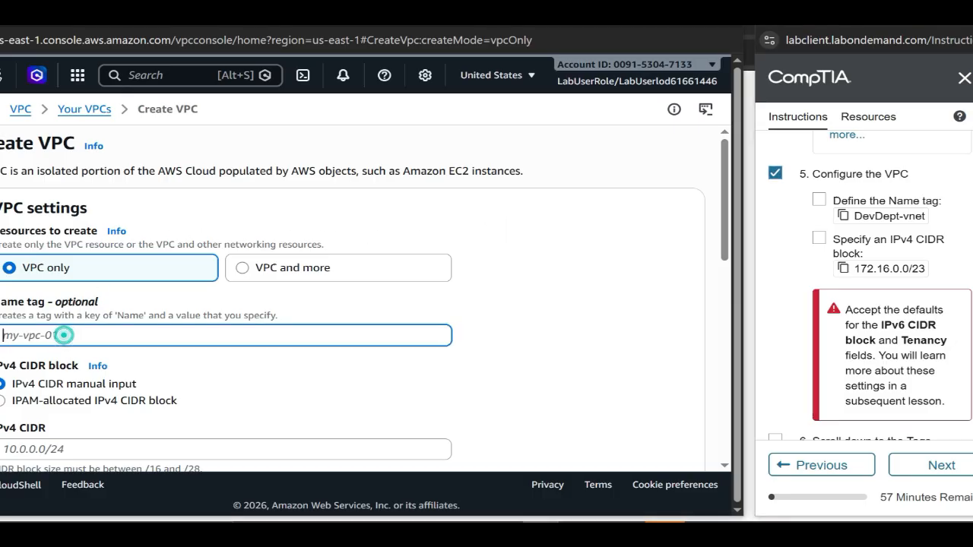
{"action": "left_click", "coordinate": [851, 217]}
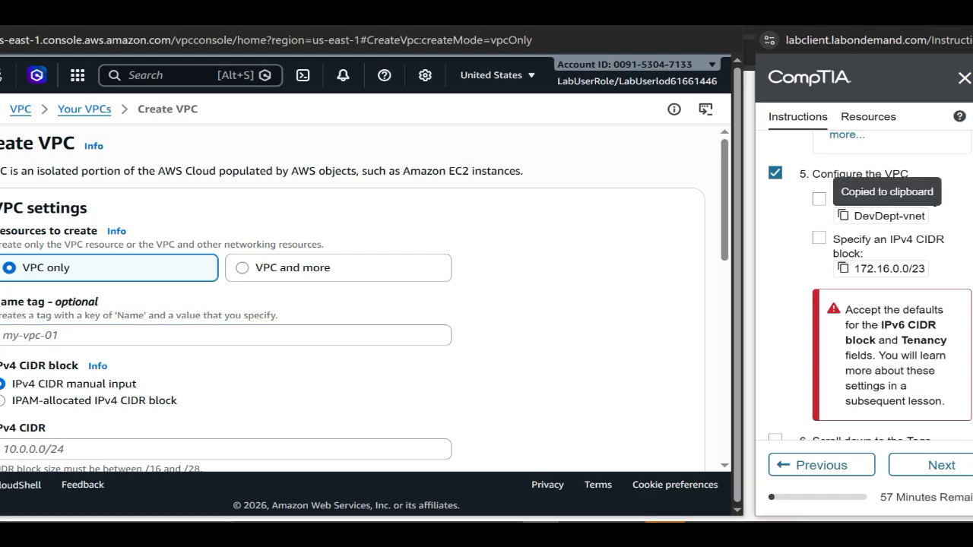
{"action": "left_click", "coordinate": [35, 335]}
{"action": "key", "text": "ctrl+v"}
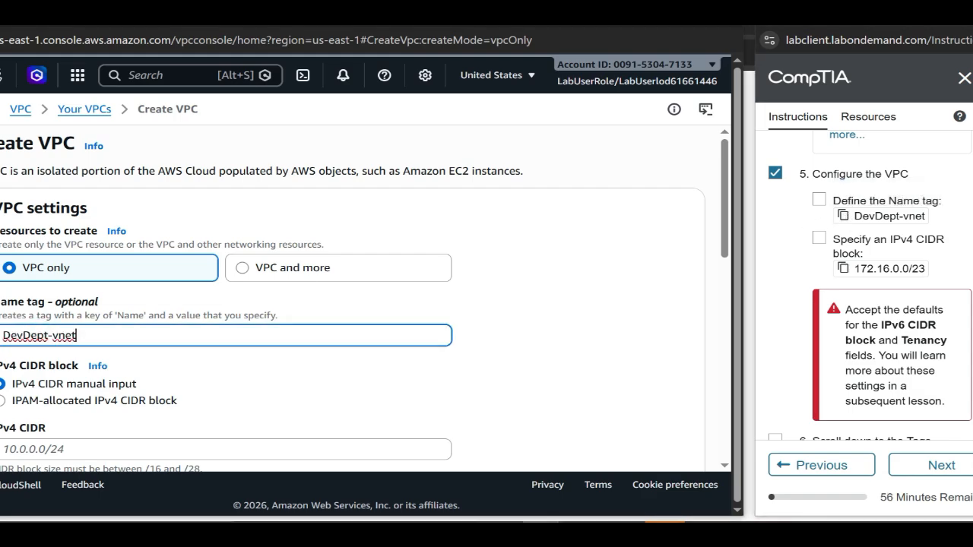
{"action": "left_click", "coordinate": [819, 199]}
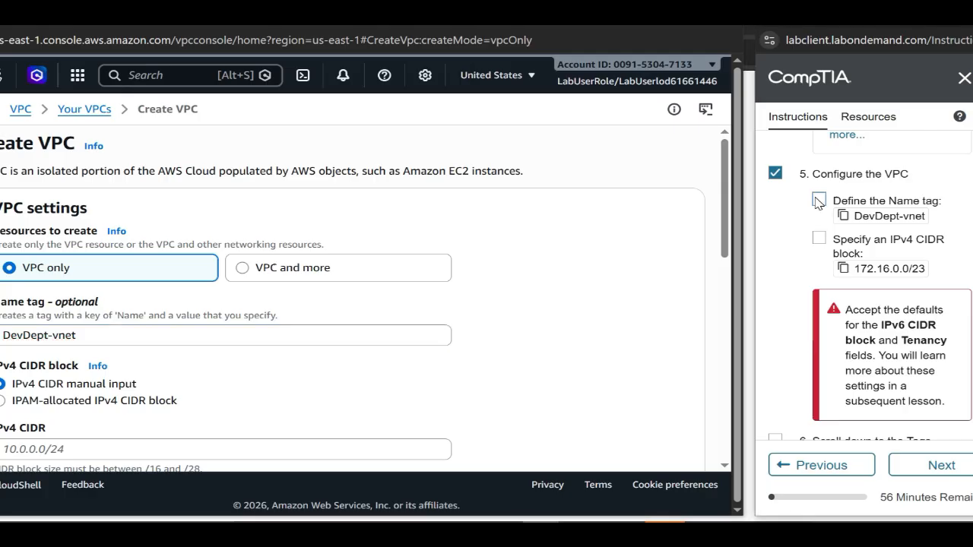
- Append 172.16.0.0/23 to the DevDept-vnet name tag and check off the IPv4 CIDR block item of instruction 5
{"action": "scroll", "coordinate": [867, 288], "scroll_direction": "down", "scroll_amount": 3}
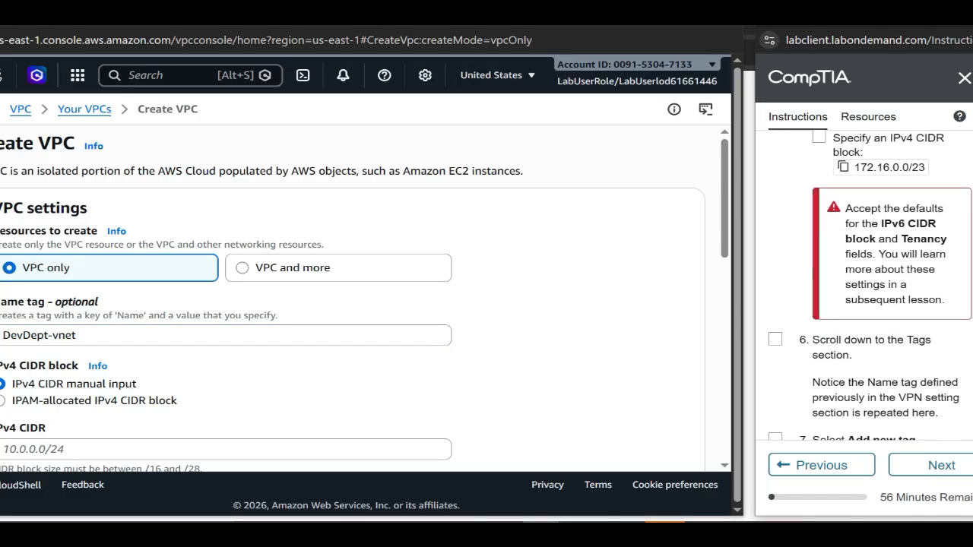
{"action": "scroll", "coordinate": [867, 289], "scroll_direction": "up", "scroll_amount": 1}
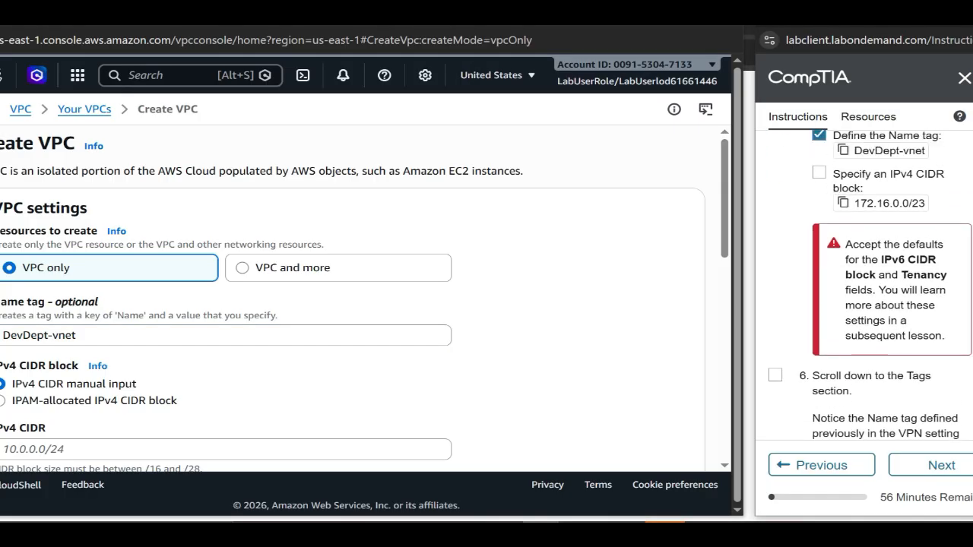
{"action": "left_click", "coordinate": [843, 204]}
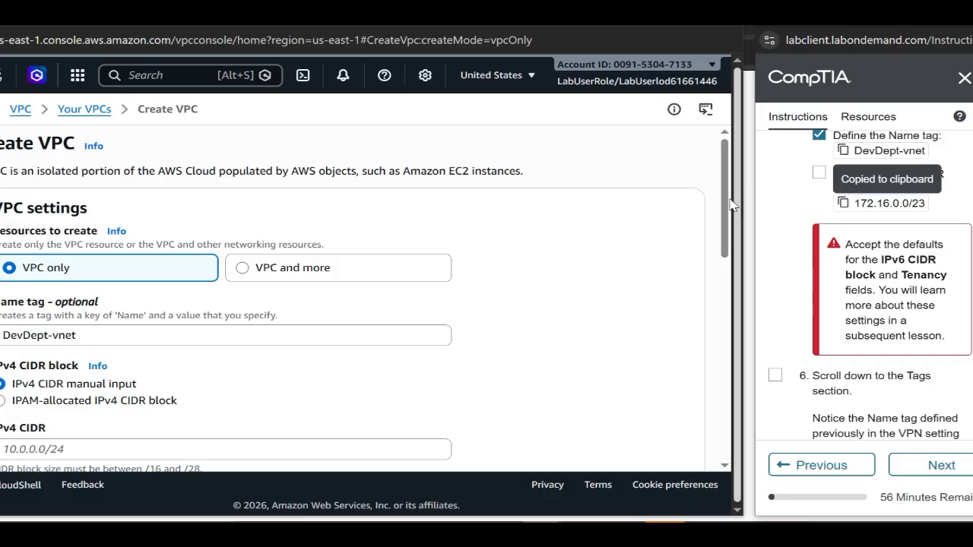
{"action": "left_click_drag", "start_coordinate": [726, 206], "coordinate": [726, 244]}
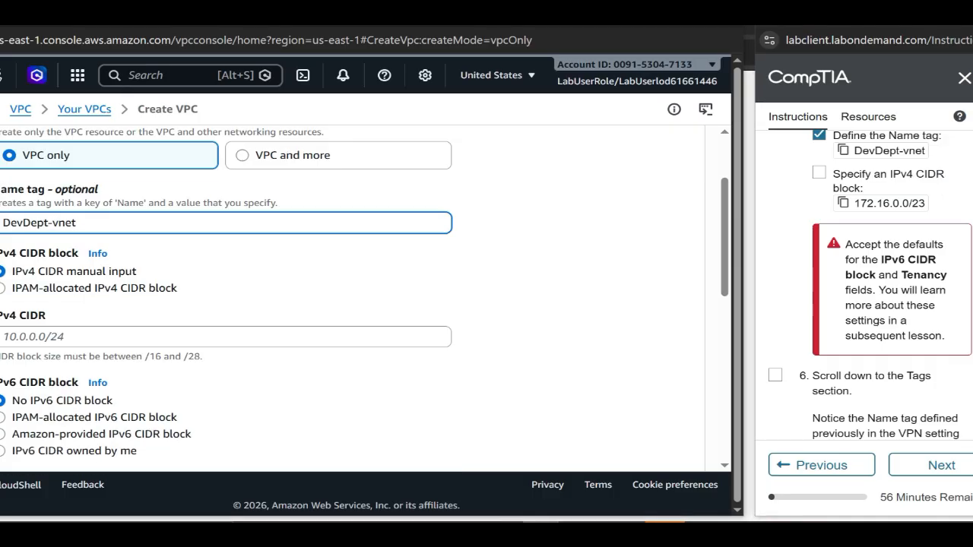
{"action": "left_click", "coordinate": [148, 217]}
{"action": "left_click", "coordinate": [843, 203]}
{"action": "left_click", "coordinate": [178, 224]}
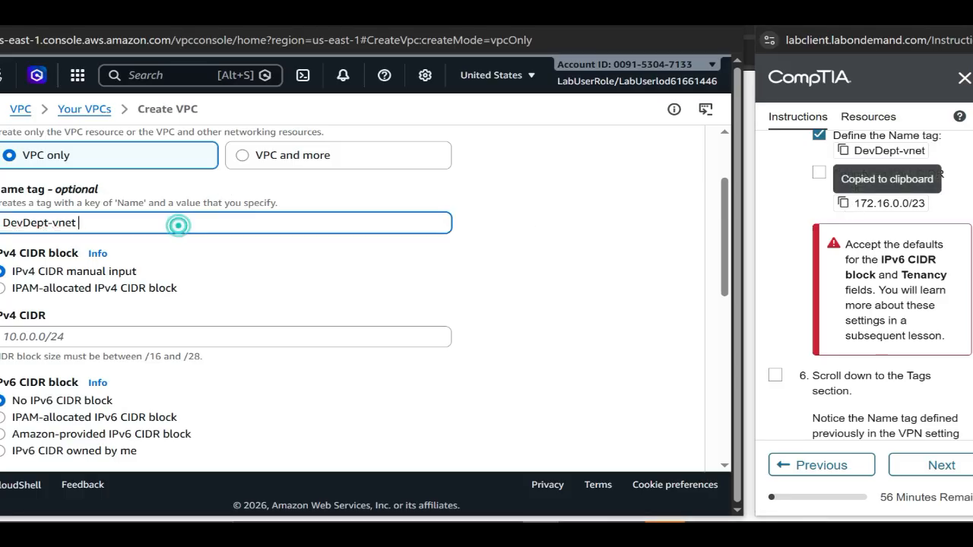
{"action": "key", "text": "ctrl+v"}
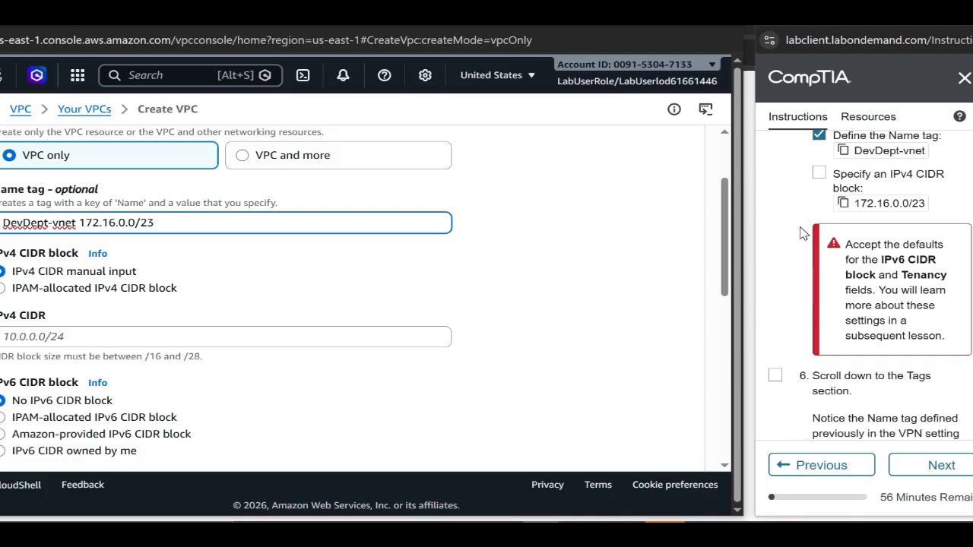
{"action": "left_click", "coordinate": [823, 174]}
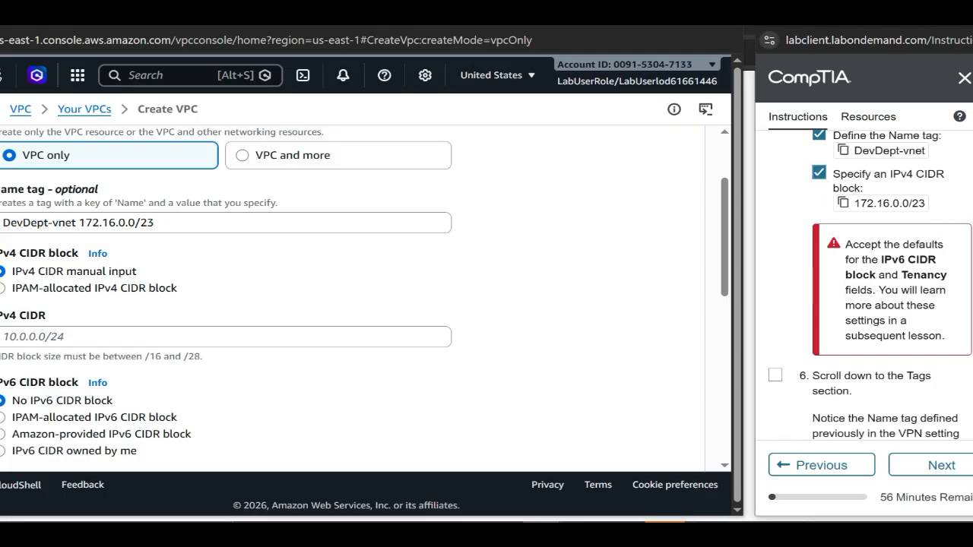
- Check off instruction 6 and go to the Tags section of the VPC form
{"action": "scroll", "coordinate": [798, 295], "scroll_direction": "down", "scroll_amount": 3}
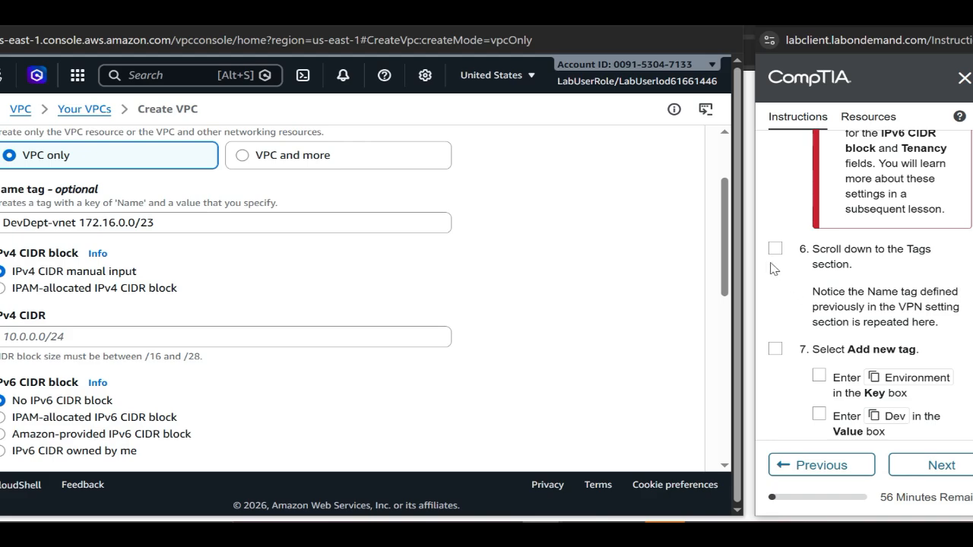
{"action": "left_click", "coordinate": [775, 249]}
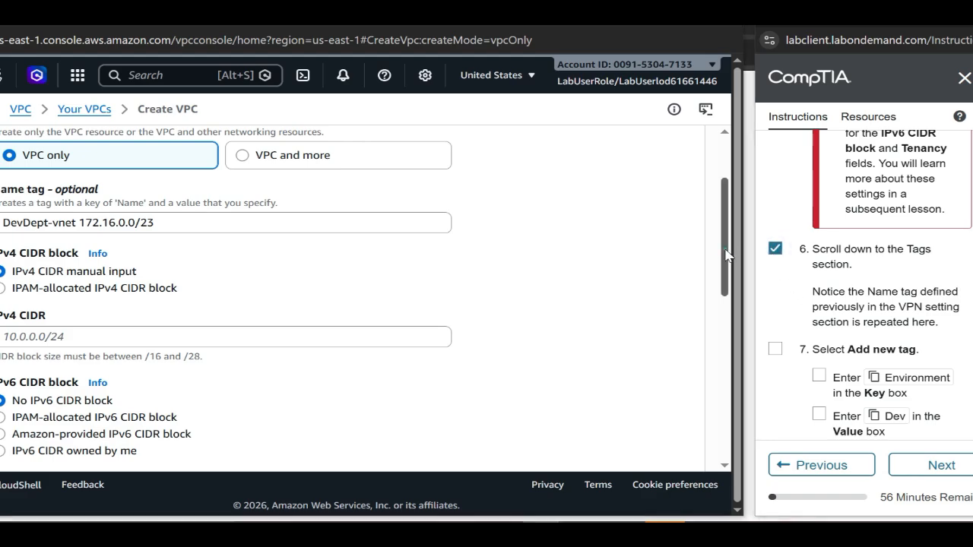
{"action": "left_click_drag", "start_coordinate": [728, 255], "coordinate": [721, 416]}
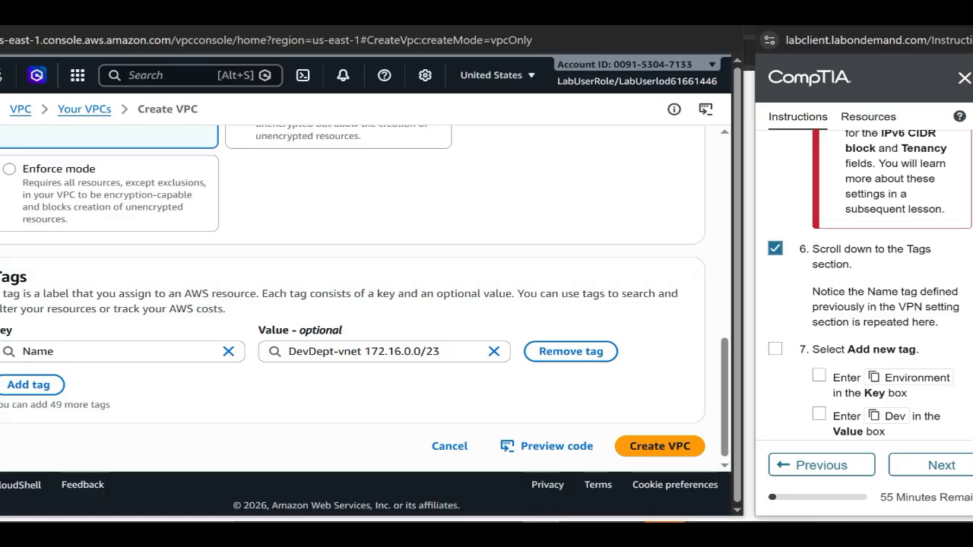
- Check off instruction 7 and add a tag with the key Environment and the value Dev to the VPC
{"action": "scroll", "coordinate": [866, 289], "scroll_direction": "down", "scroll_amount": 2}
{"action": "left_click", "coordinate": [774, 225]}
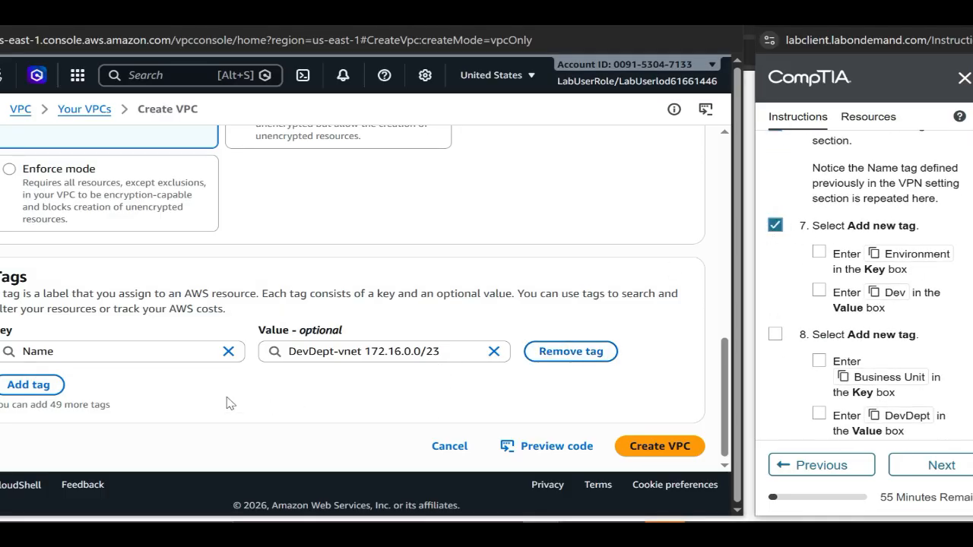
{"action": "left_click", "coordinate": [38, 391]}
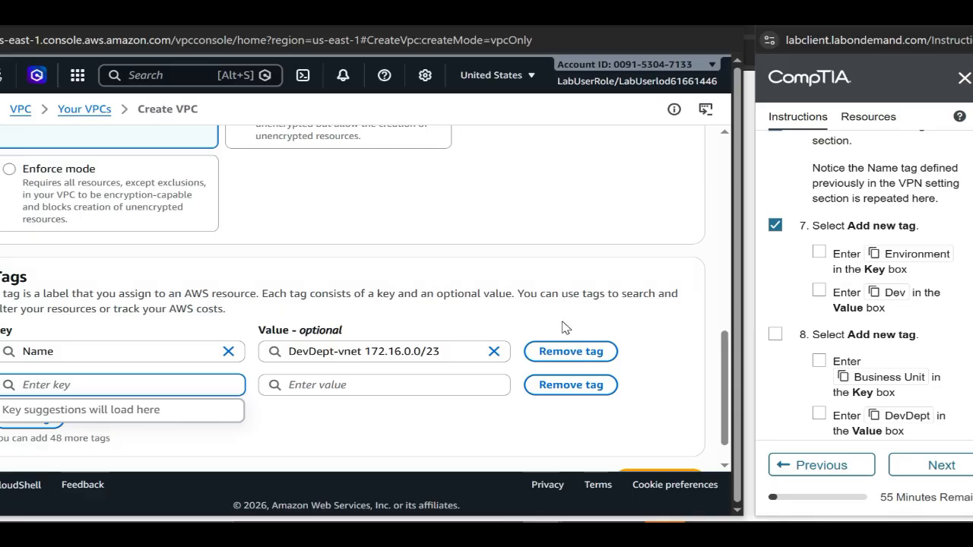
{"action": "left_click", "coordinate": [876, 255]}
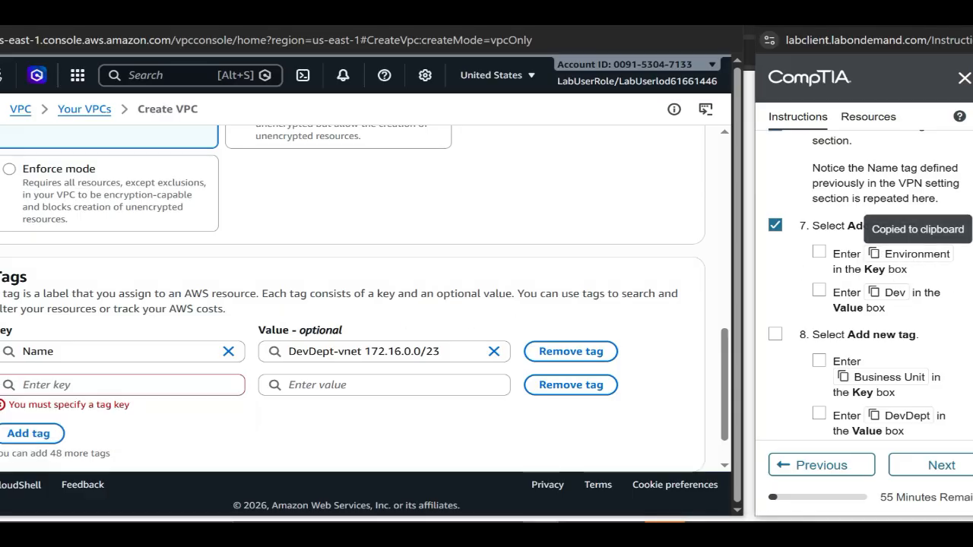
{"action": "left_click", "coordinate": [103, 381]}
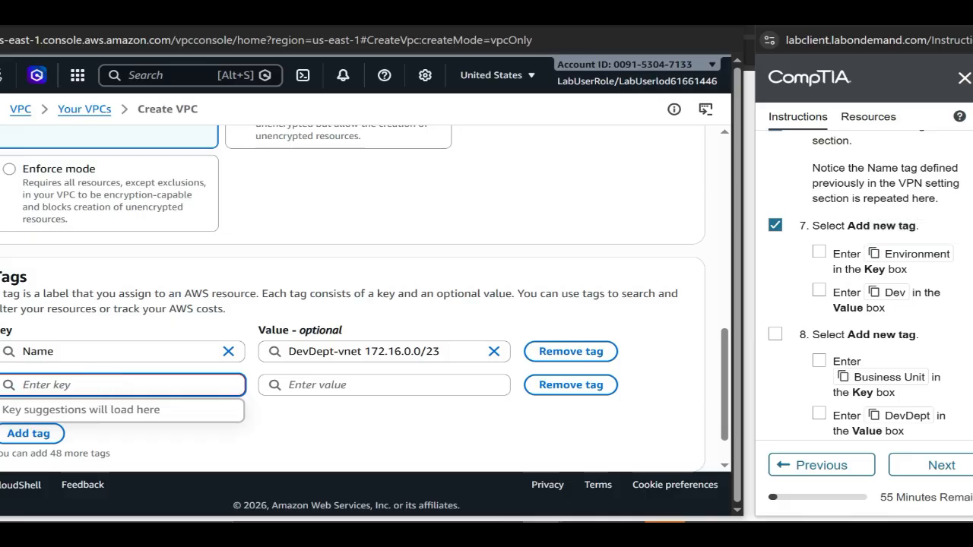
{"action": "key", "text": "ctrl+v"}
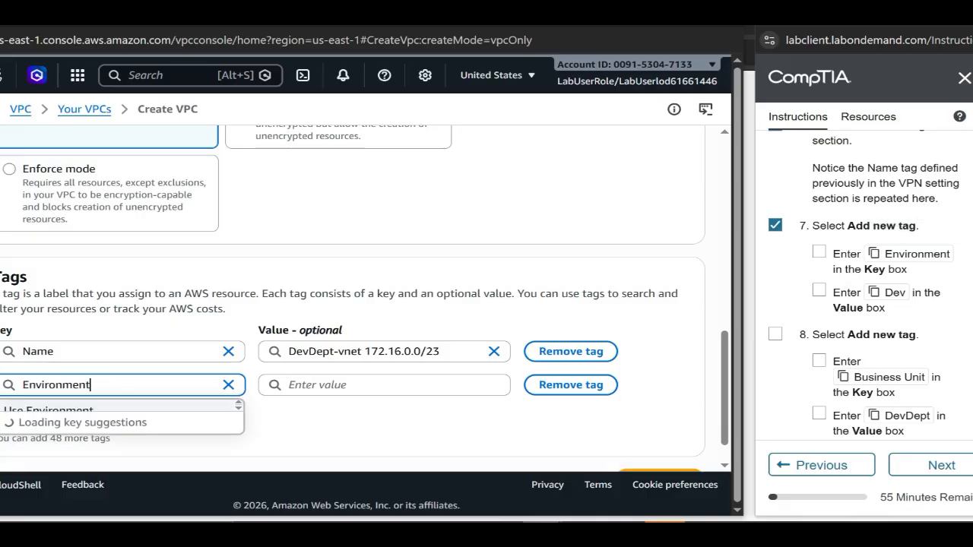
{"action": "left_click", "coordinate": [329, 432]}
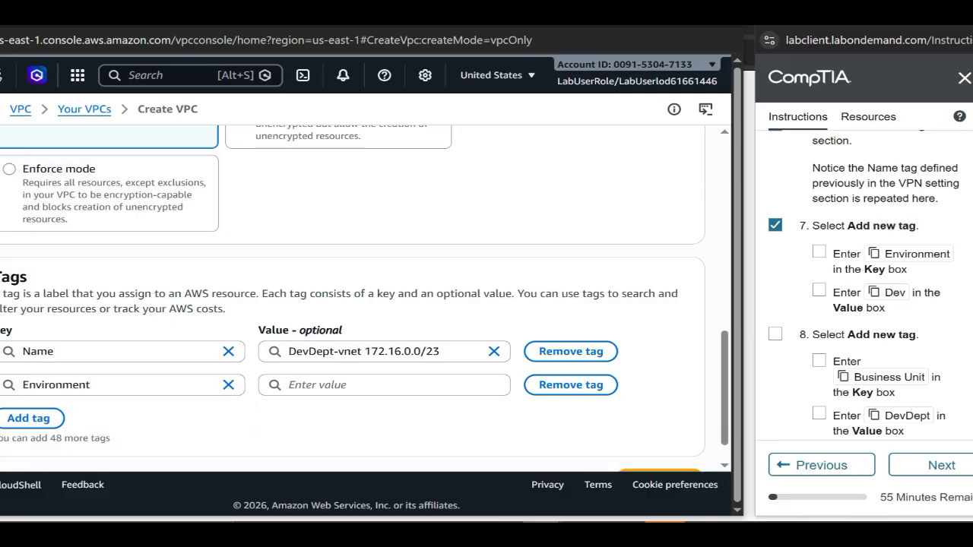
{"action": "left_click", "coordinate": [875, 293]}
{"action": "left_click", "coordinate": [357, 385]}
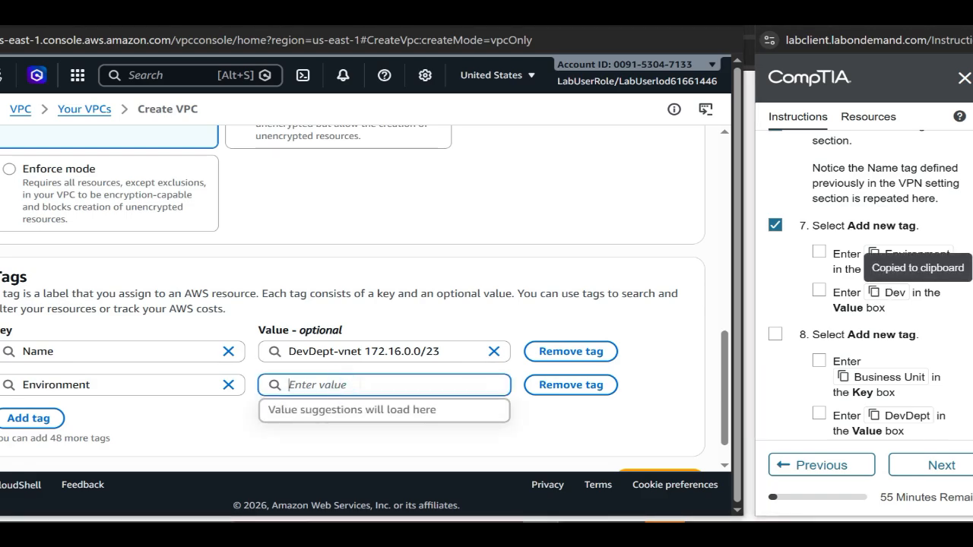
{"action": "key", "text": "ctrl+v"}
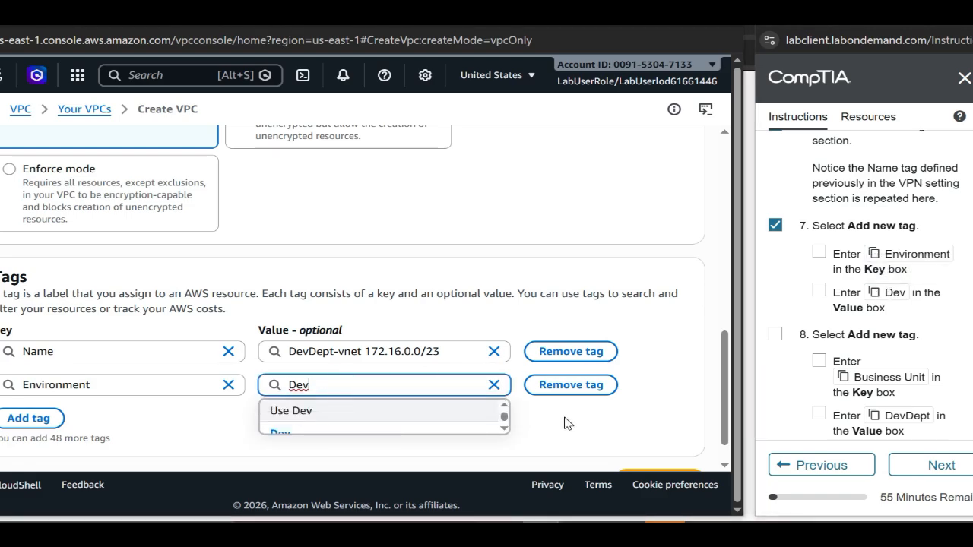
{"action": "left_click", "coordinate": [564, 418]}
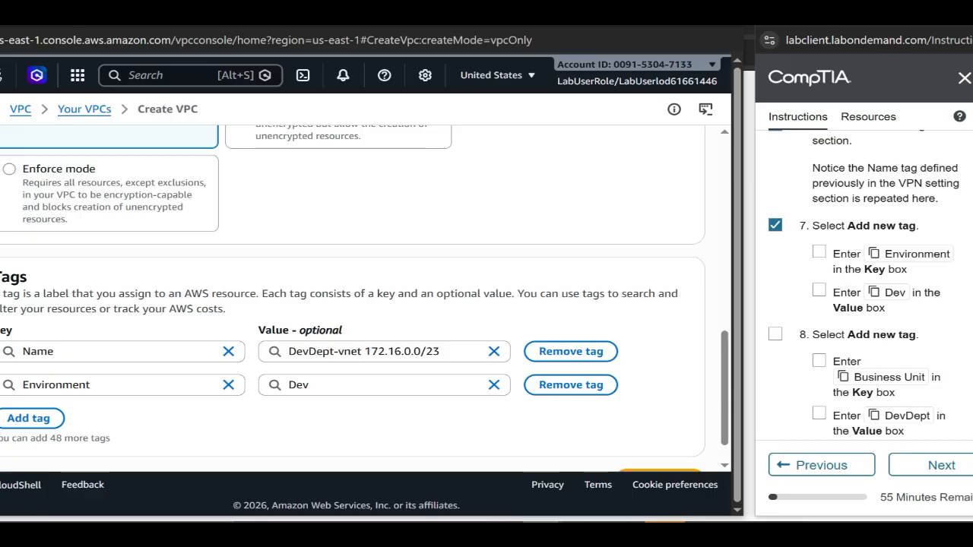
- Add a third, empty tag row to the VPC and check off the Environment and Dev items of instruction 7
{"action": "scroll", "coordinate": [861, 271], "scroll_direction": "down", "scroll_amount": 3}
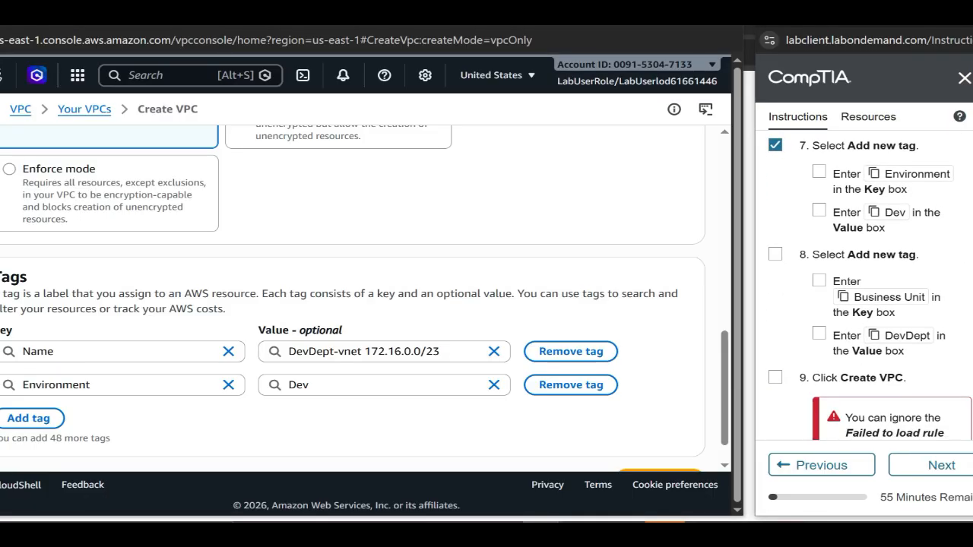
{"action": "left_click", "coordinate": [776, 238]}
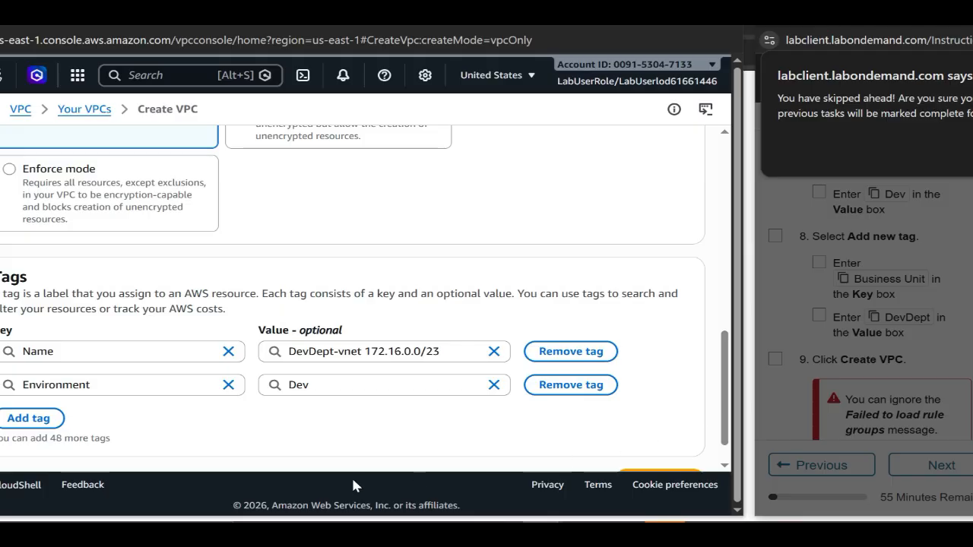
{"action": "left_click", "coordinate": [38, 419]}
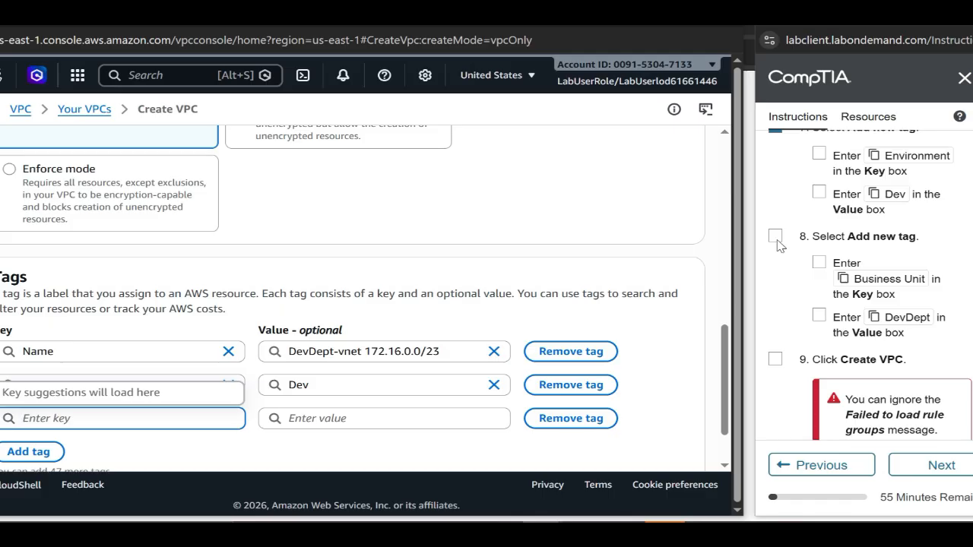
{"action": "left_click", "coordinate": [819, 154]}
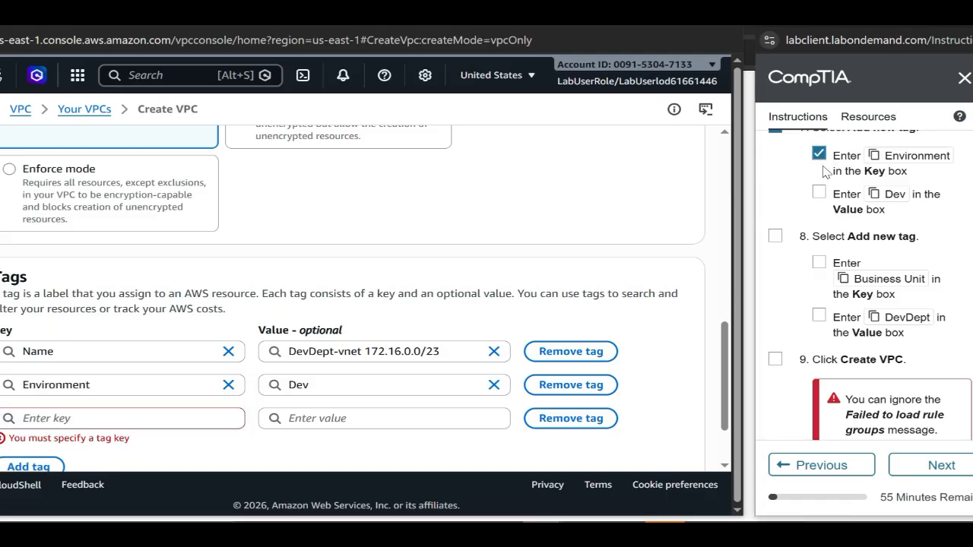
{"action": "left_click", "coordinate": [819, 193]}
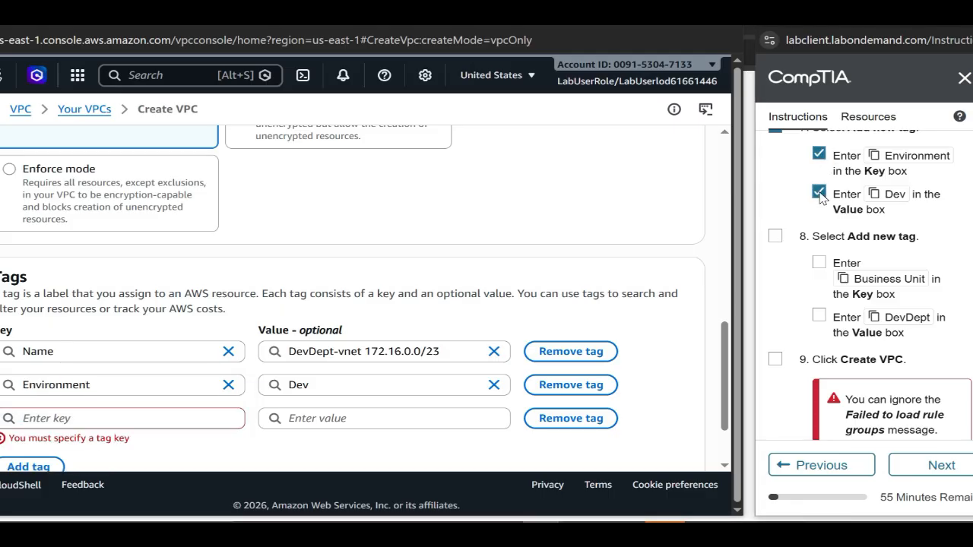
- Fill the third tag with the key Business Unit and the value DevDept, and check off instruction 8 with both its items
{"action": "left_click", "coordinate": [775, 237]}
{"action": "left_click", "coordinate": [819, 262]}
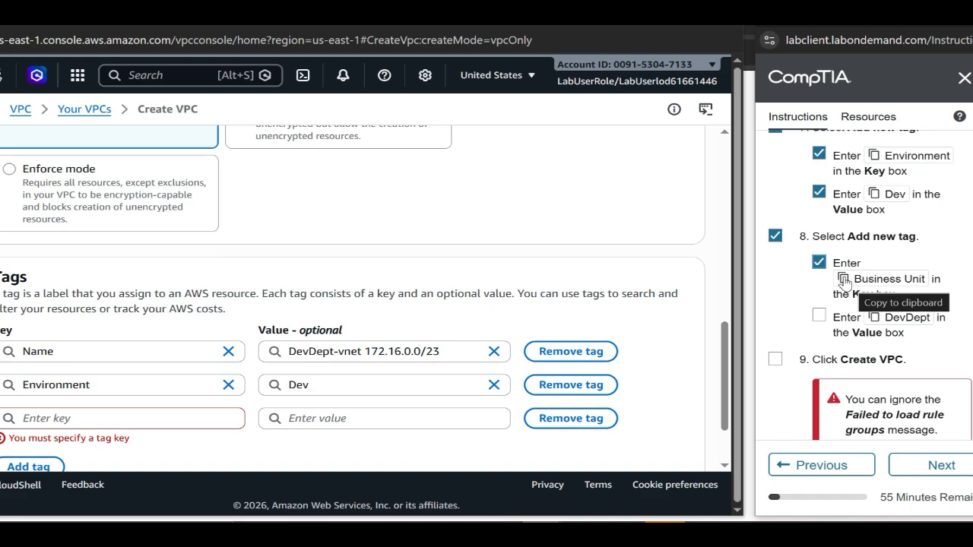
{"action": "left_click", "coordinate": [849, 283]}
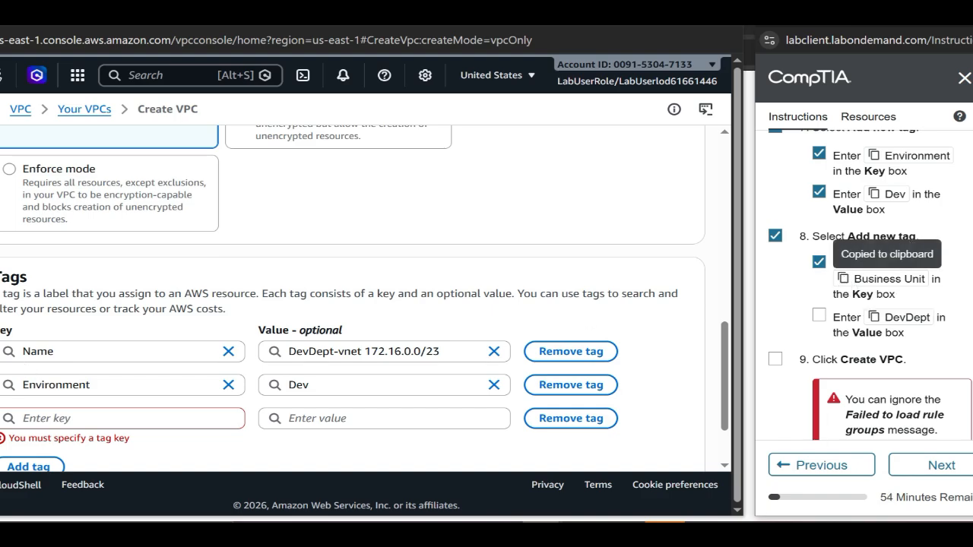
{"action": "left_click", "coordinate": [114, 418]}
{"action": "key", "text": "ctrl+v"}
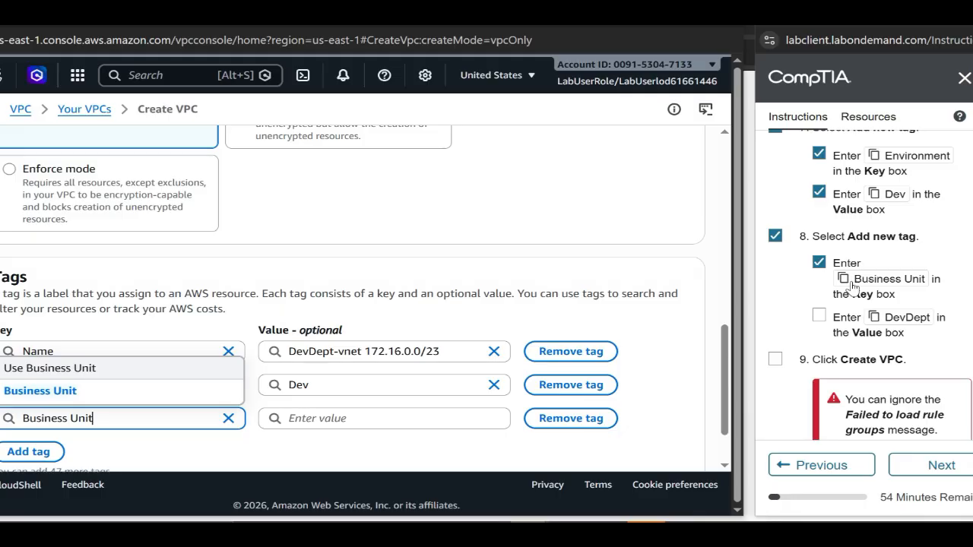
{"action": "left_click", "coordinate": [818, 316]}
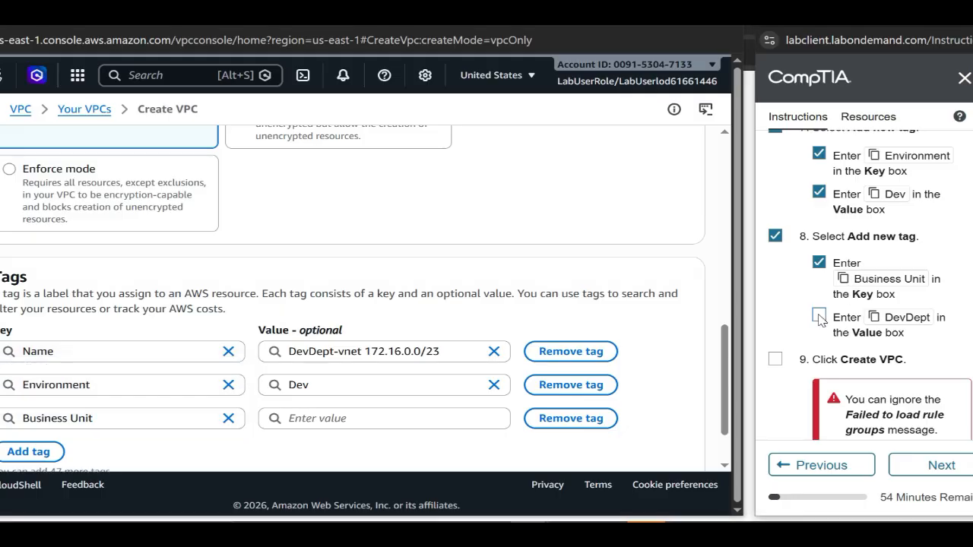
{"action": "left_click", "coordinate": [874, 317]}
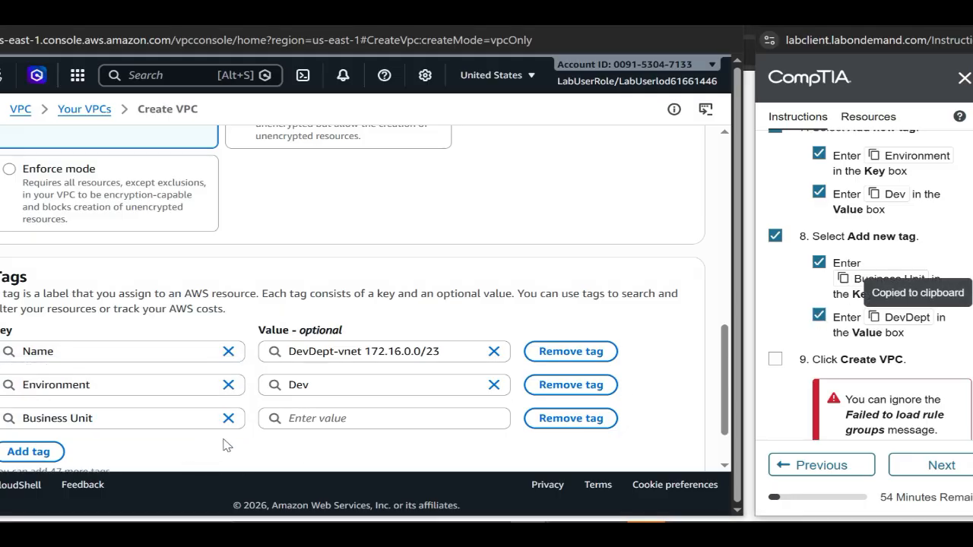
{"action": "left_click", "coordinate": [383, 418]}
{"action": "key", "text": "ctrl+v"}
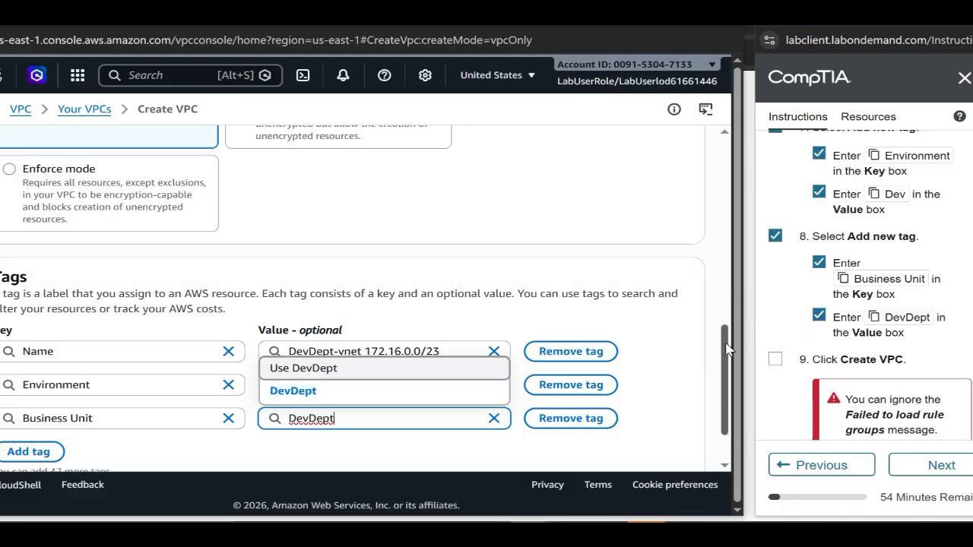
- Create the VPC with the configured name and tags
{"action": "scroll", "coordinate": [726, 348], "scroll_direction": "down", "scroll_amount": 1}
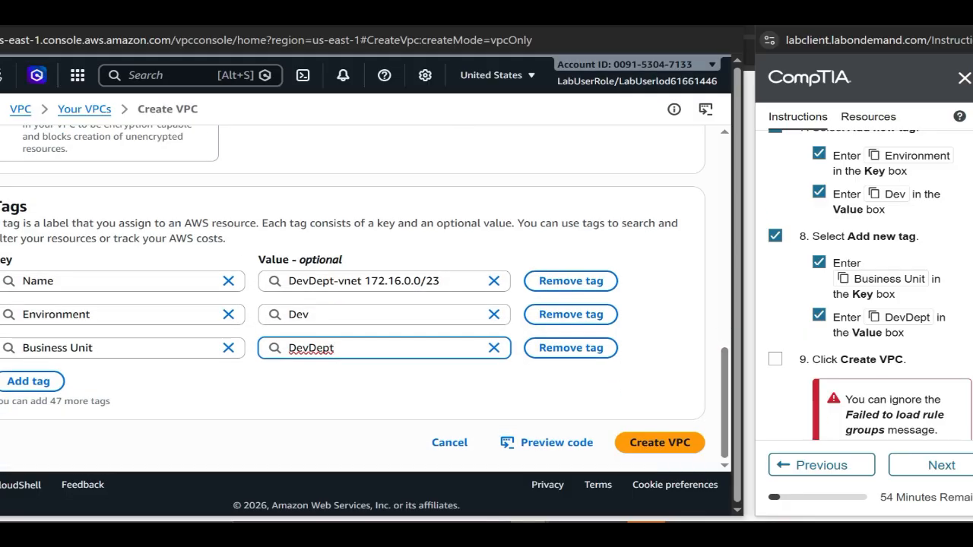
{"action": "scroll", "coordinate": [784, 219], "scroll_direction": "down", "scroll_amount": 2}
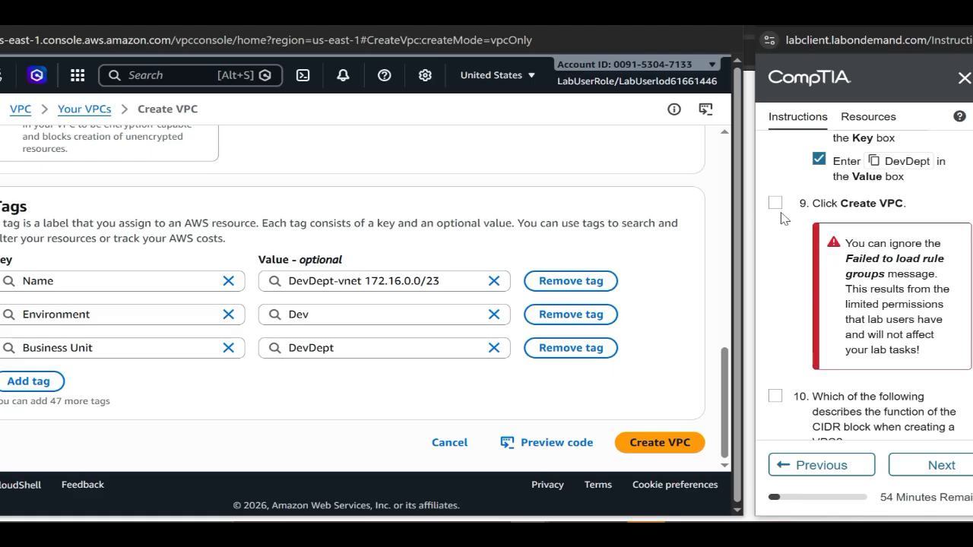
{"action": "scroll", "coordinate": [785, 218], "scroll_direction": "up", "scroll_amount": 4}
{"action": "left_click", "coordinate": [660, 444]}
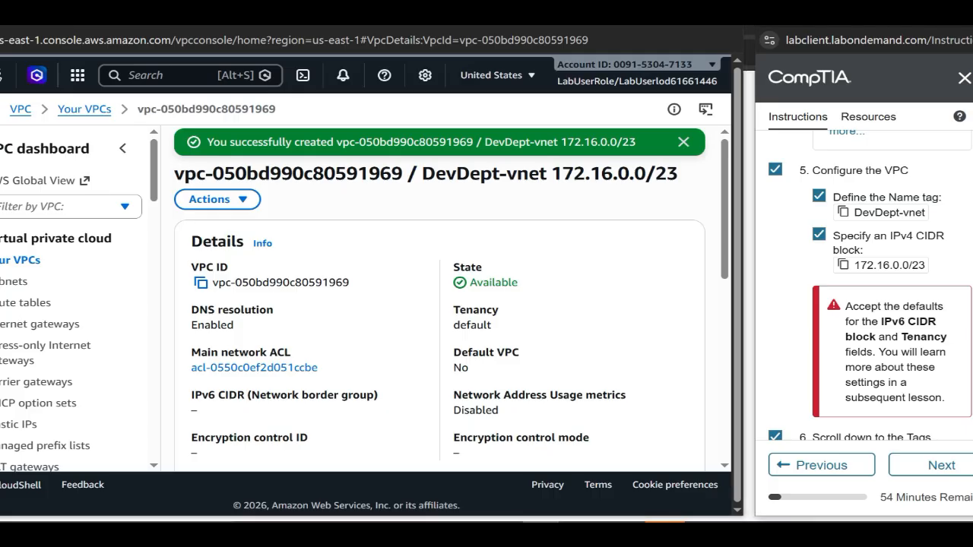
- Answer question 10 on the CIDR block's function with "It specifies the number of IP addresses assigned to the VPC"
{"action": "scroll", "coordinate": [866, 289], "scroll_direction": "down", "scroll_amount": 10}
{"action": "scroll", "coordinate": [866, 289], "scroll_direction": "up", "scroll_amount": 8}
{"action": "scroll", "coordinate": [867, 304], "scroll_direction": "down", "scroll_amount": 8}
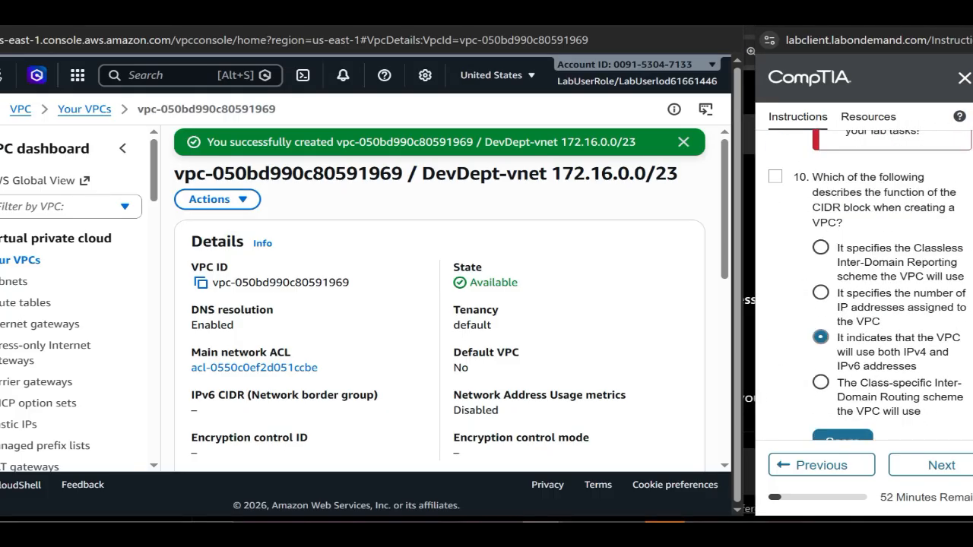
{"action": "left_click", "coordinate": [821, 294]}
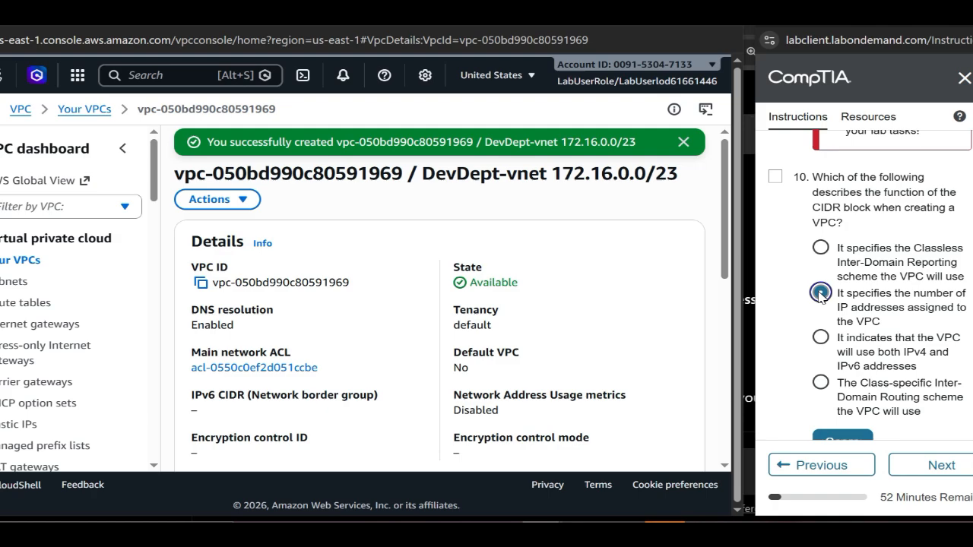
- Check off question 10 of the lab instructions and submit the selected CIDR block answer for scoring
{"action": "left_click", "coordinate": [776, 176]}
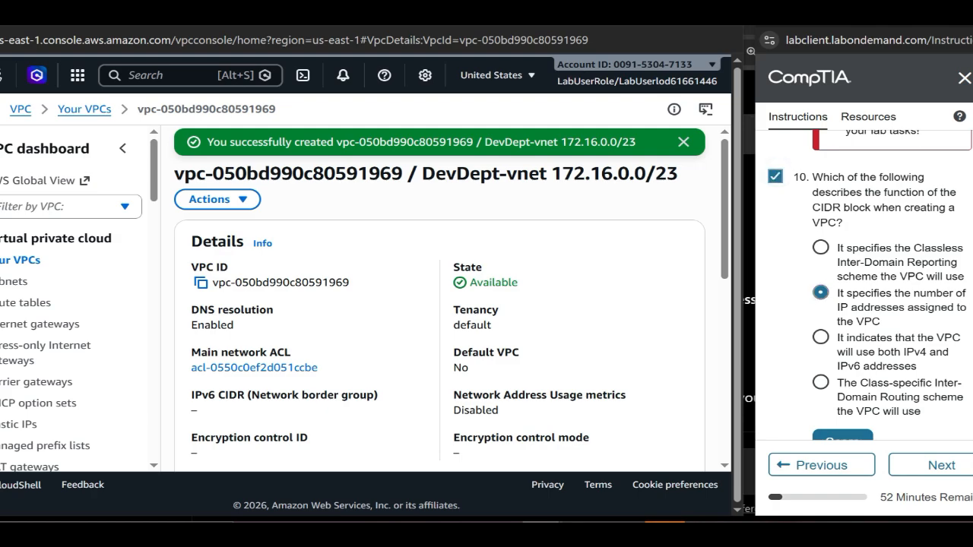
{"action": "scroll", "coordinate": [866, 289], "scroll_direction": "down", "scroll_amount": 2}
{"action": "left_click", "coordinate": [856, 350]}
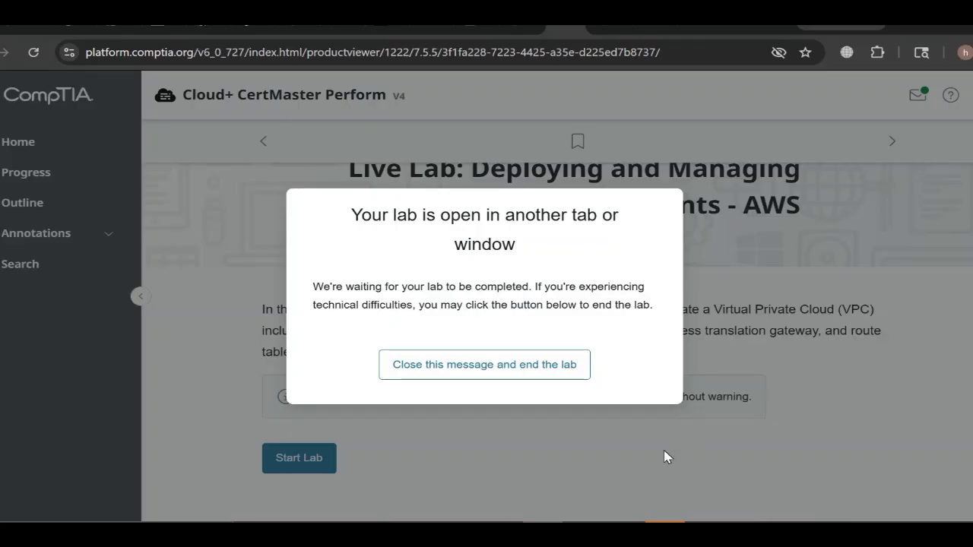
- On the Cloud+ CertMaster Perform page, dismiss the open-lab message to end the lab and review the latest attempt's results
{"action": "left_click", "coordinate": [554, 362]}
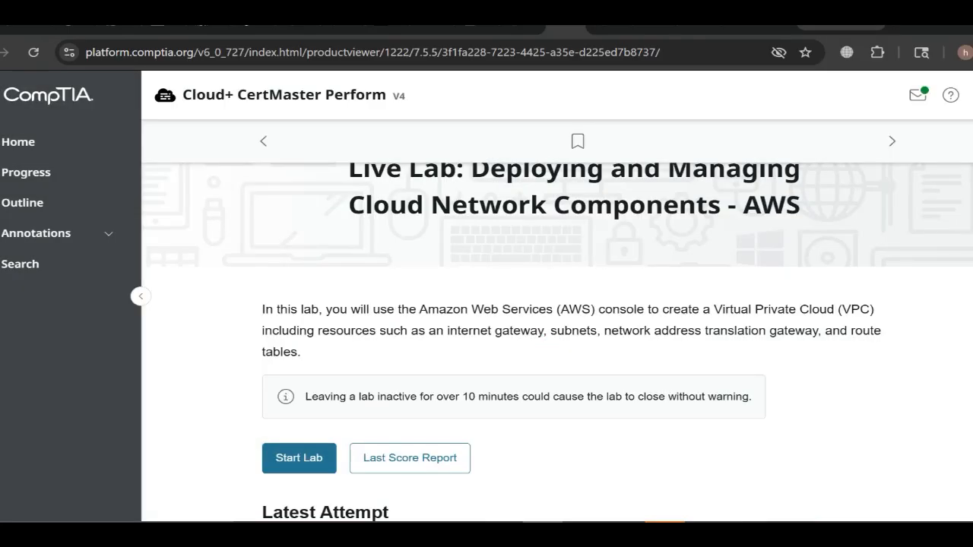
{"action": "scroll", "coordinate": [577, 342], "scroll_direction": "down", "scroll_amount": 3}
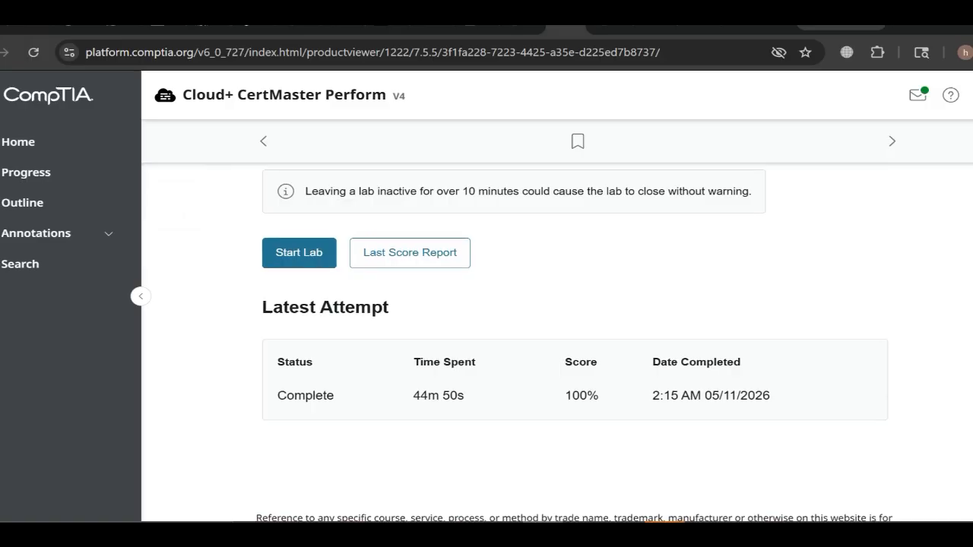
{"action": "scroll", "coordinate": [578, 342], "scroll_direction": "down", "scroll_amount": 1}
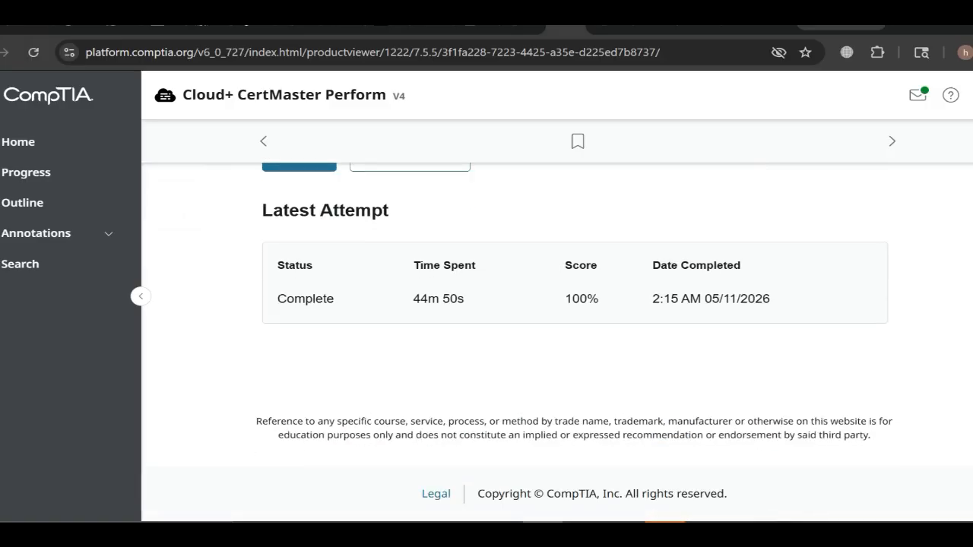
{"action": "scroll", "coordinate": [578, 342], "scroll_direction": "up", "scroll_amount": 5}
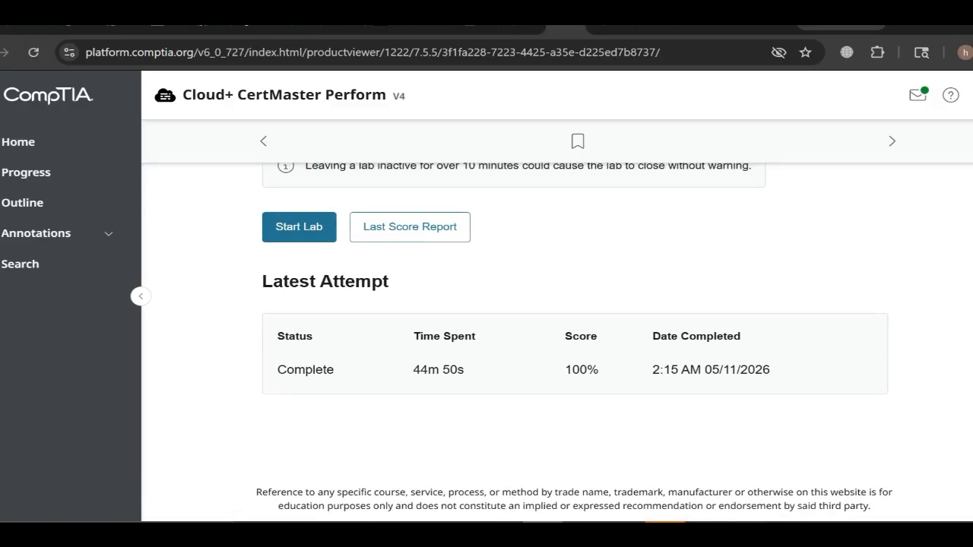